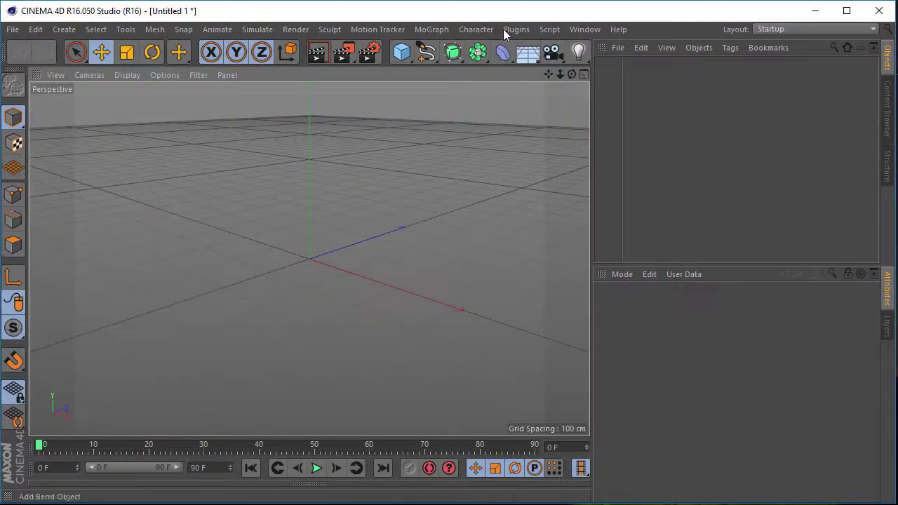
Step: Open the Plugins menu to show the installed plugins
left_click(515, 31)
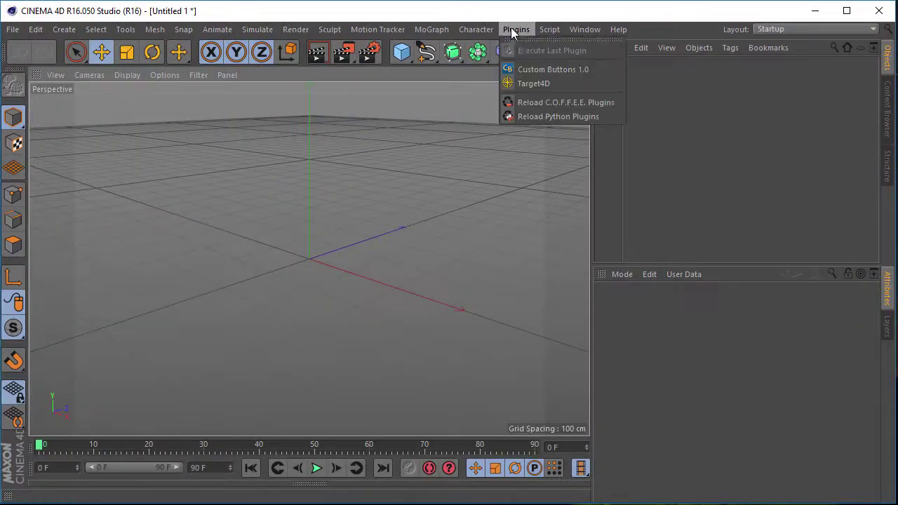
Step: Launch Custom Buttons and remove $group: from the preset name template, leaving '$obj: $param — $value'
left_click(534, 69)
left_click_drag(510, 17, 348, 97)
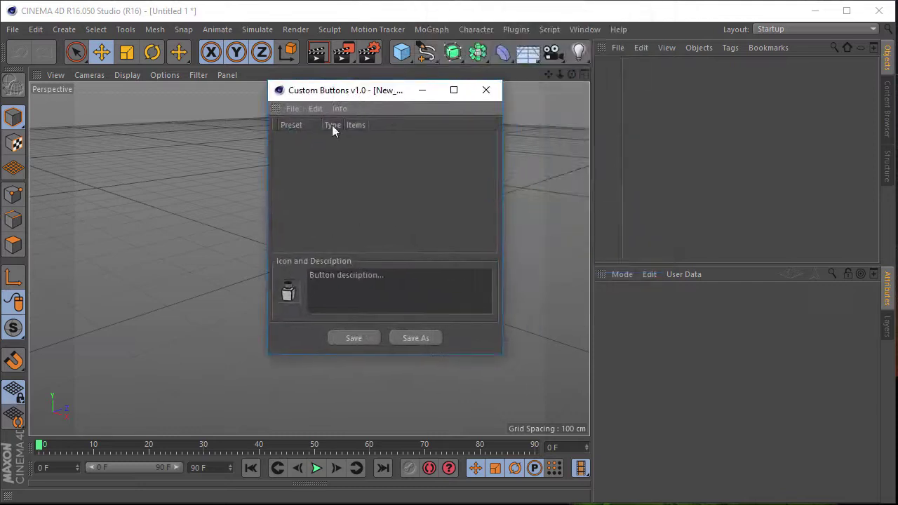
left_click(317, 108)
left_click(372, 139)
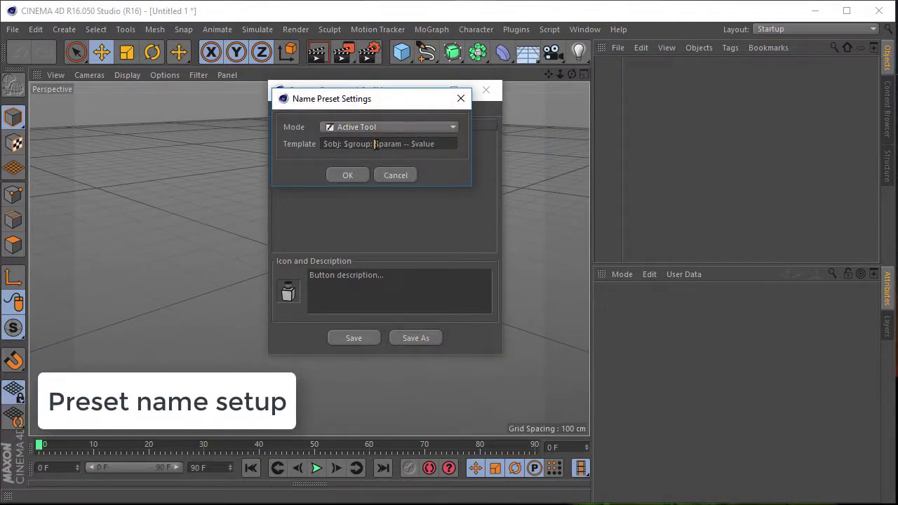
left_click_drag(376, 144, 348, 143)
key("BackSpace")
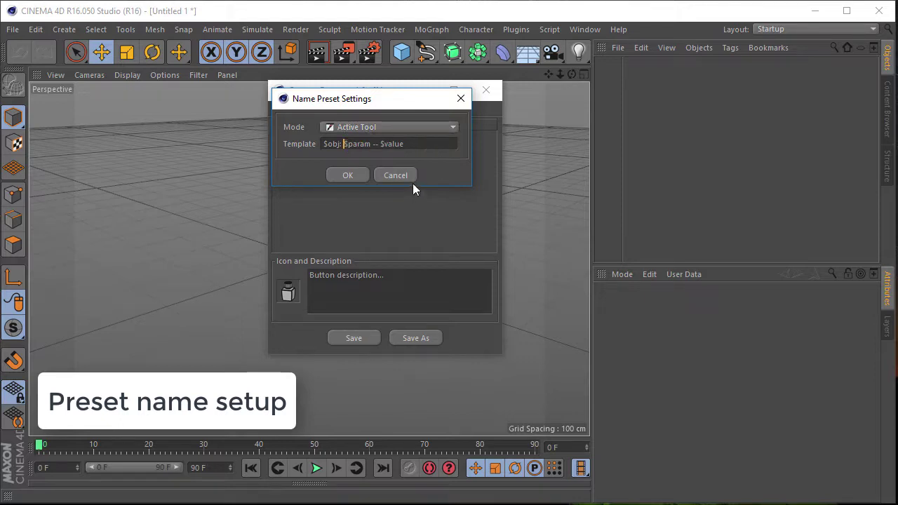
left_click(378, 144)
key("Return")
Step: Add Live Selection's Only Select Visible Elements (On) as a Custom Buttons preset
left_click(346, 176)
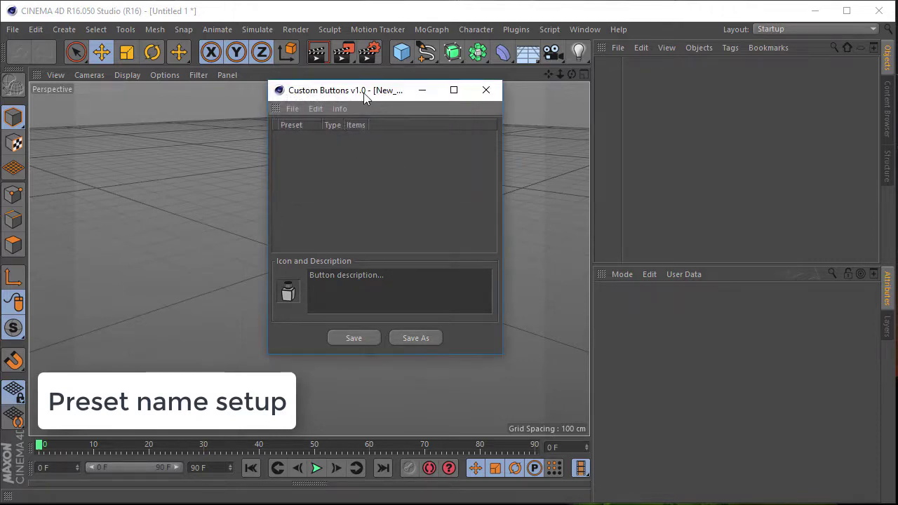
left_click(76, 53)
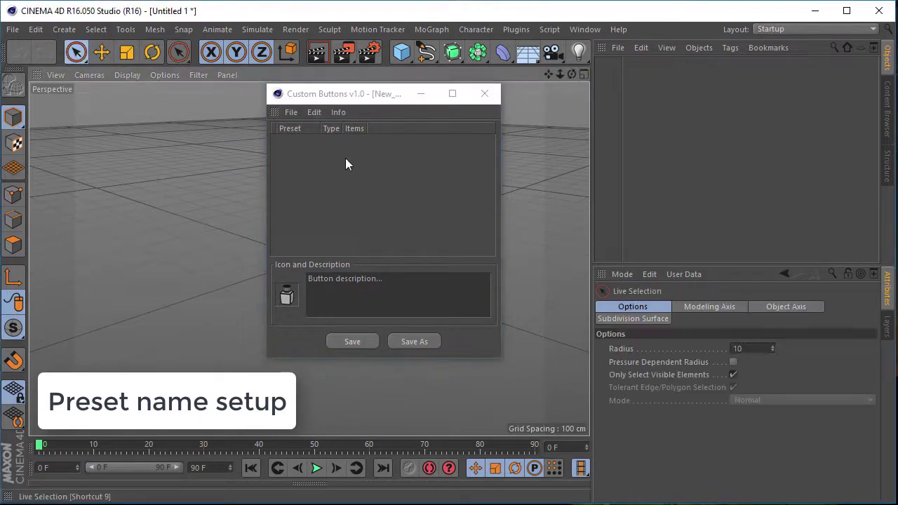
left_click(645, 374)
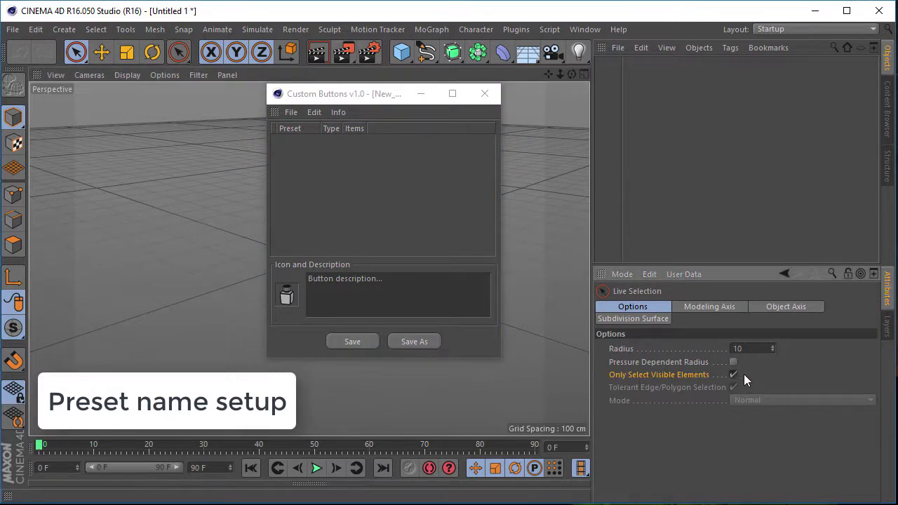
left_click_drag(678, 374, 375, 192)
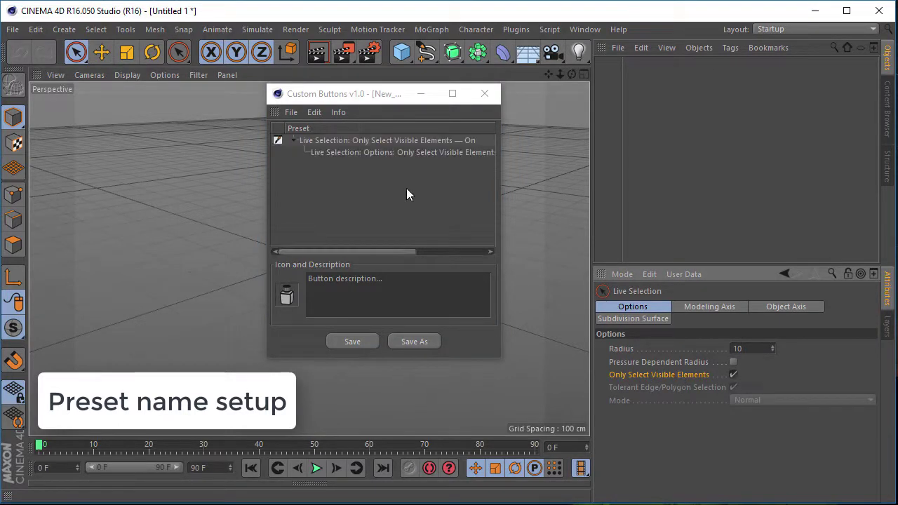
left_click(294, 140)
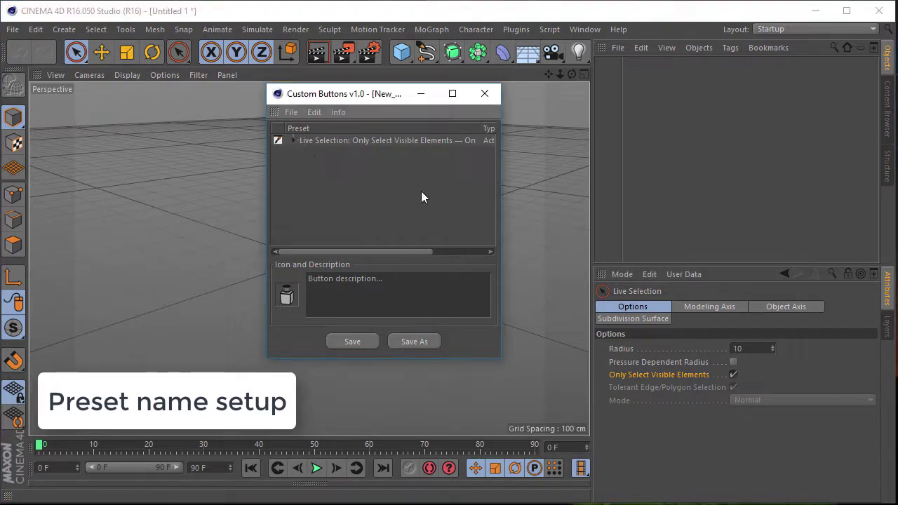
Step: Add the Off state of Only Select Visible Elements as a preset, then add a Cube
left_click_drag(502, 254, 553, 254)
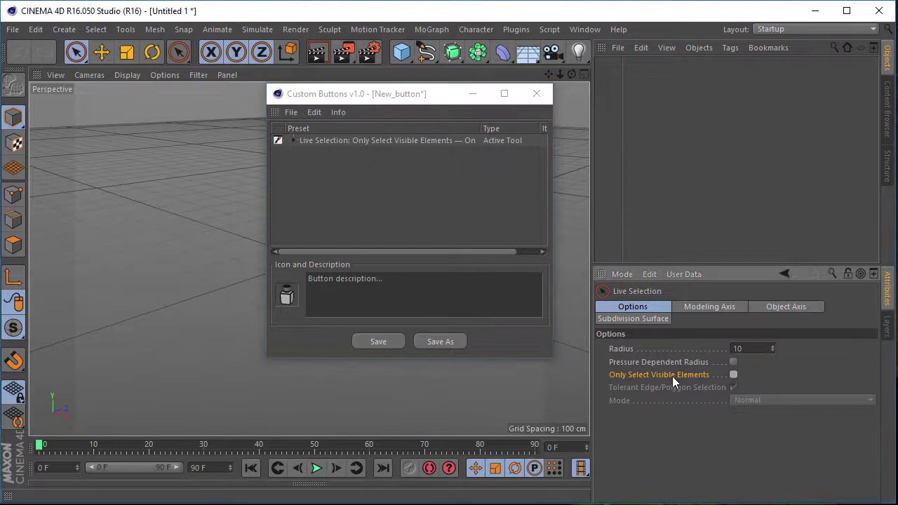
left_click(733, 375)
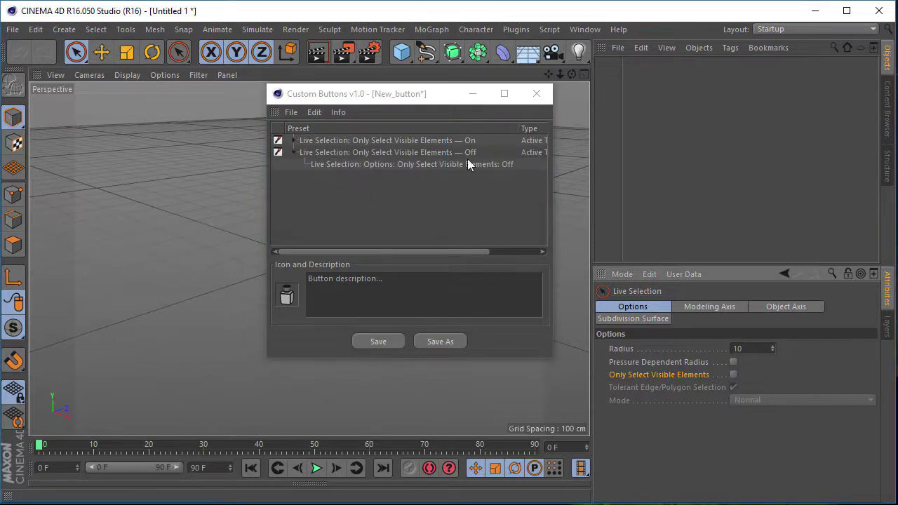
left_click(475, 151)
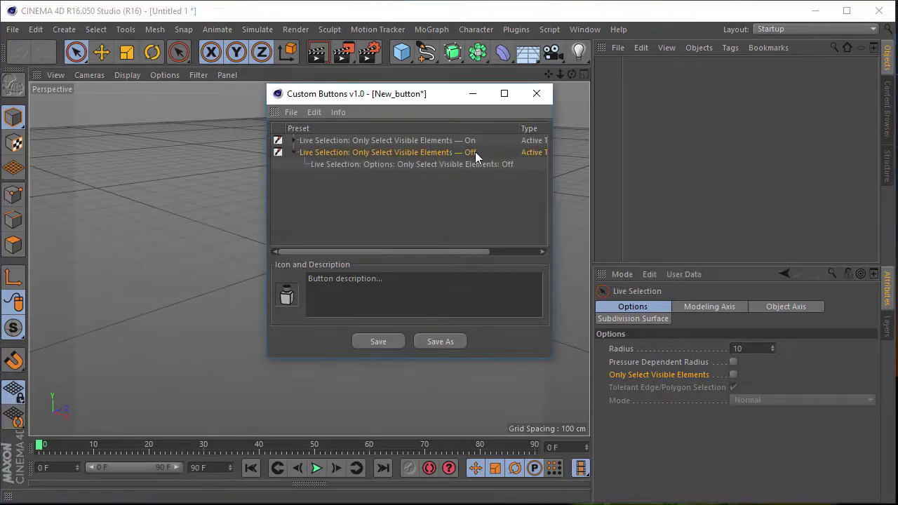
left_click(294, 152)
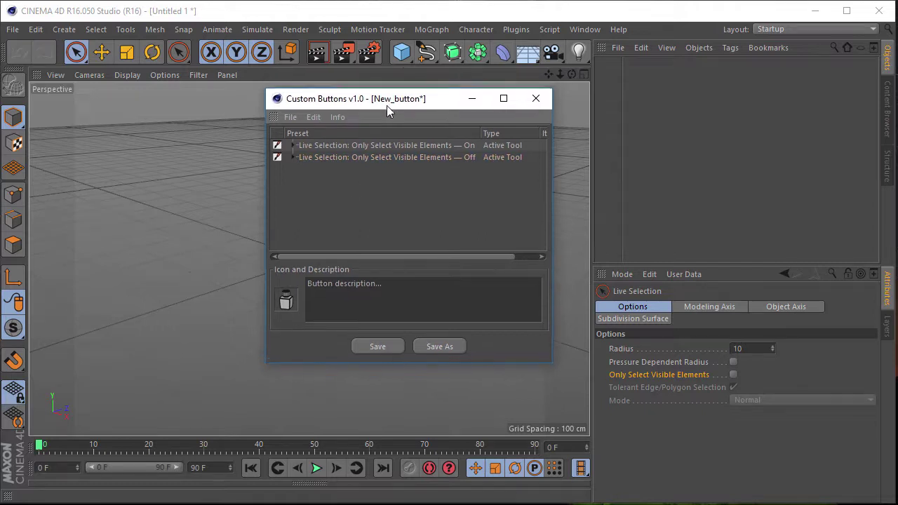
left_click_drag(390, 105, 388, 113)
mouse_move(403, 52)
left_mouse_down()
mouse_move(449, 119)
mouse_move(507, 71)
left_mouse_up()
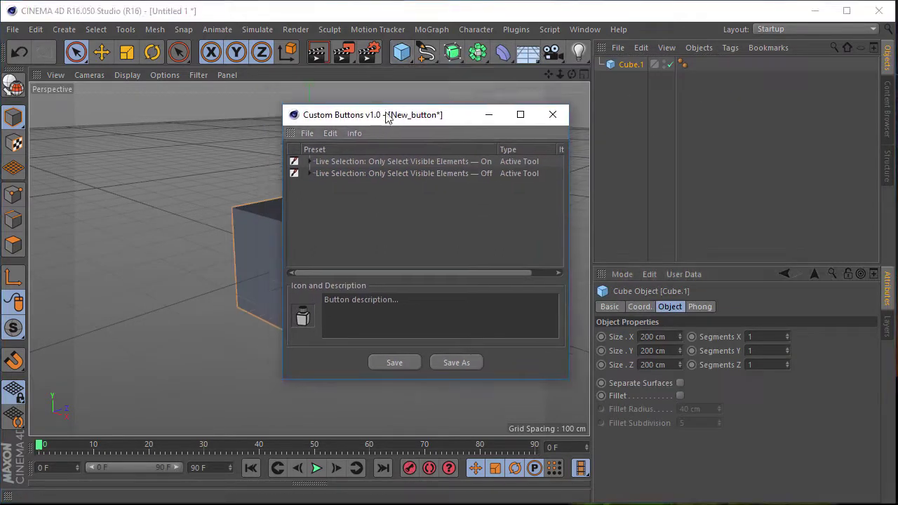
Step: Make the cube editable, select its front polygon and start the Bevel tool
left_click_drag(355, 105, 373, 118)
left_click(12, 85)
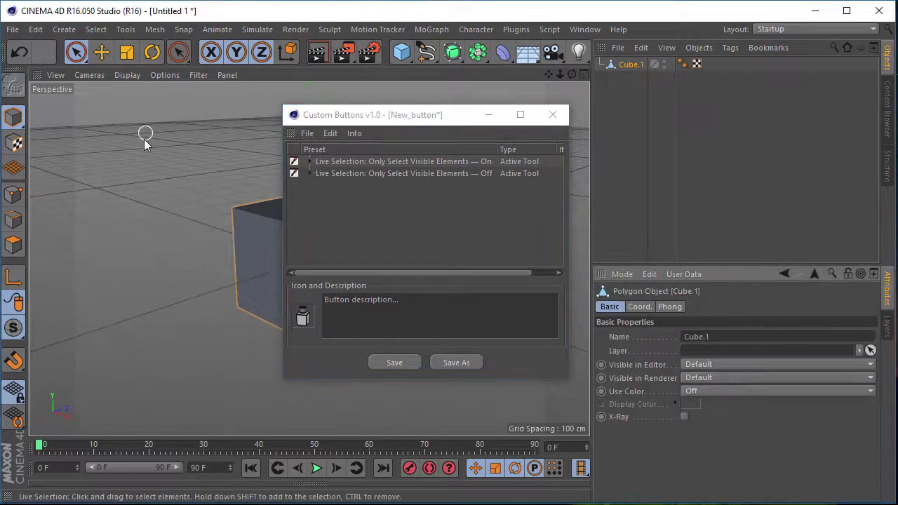
left_click(12, 244)
left_click(235, 254)
right_click(260, 249)
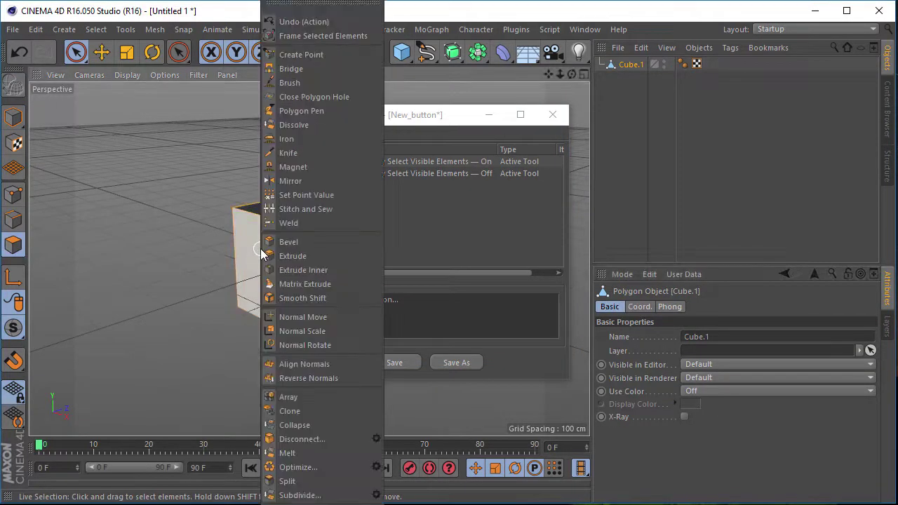
left_click(305, 242)
Step: Add Bevel Offset presets of 10 cm and 20 cm to the list
left_click_drag(383, 125, 390, 128)
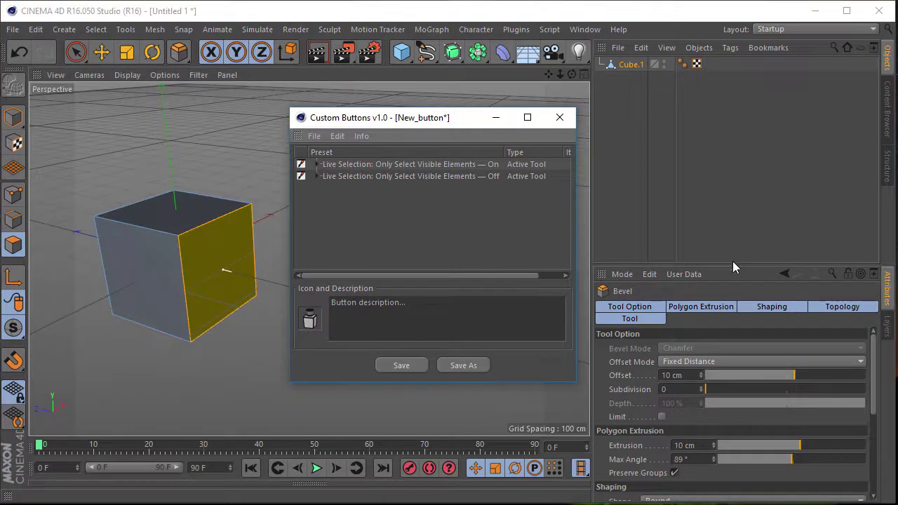
left_click_drag(733, 266, 714, 134)
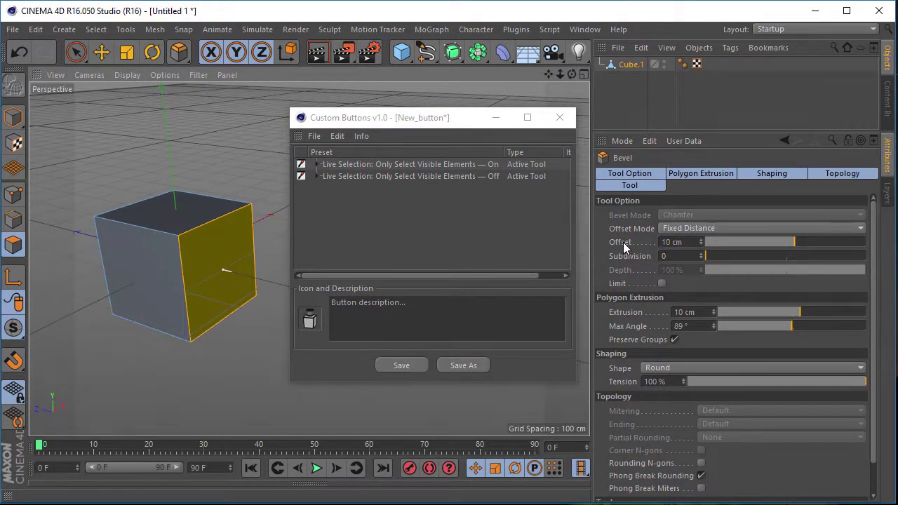
left_click_drag(620, 242, 407, 227)
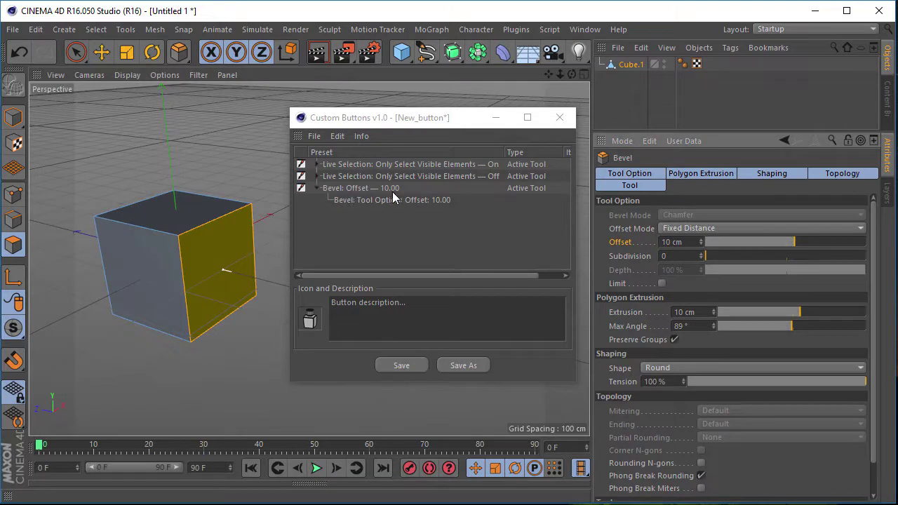
left_click(691, 242)
type("20")
key("Return")
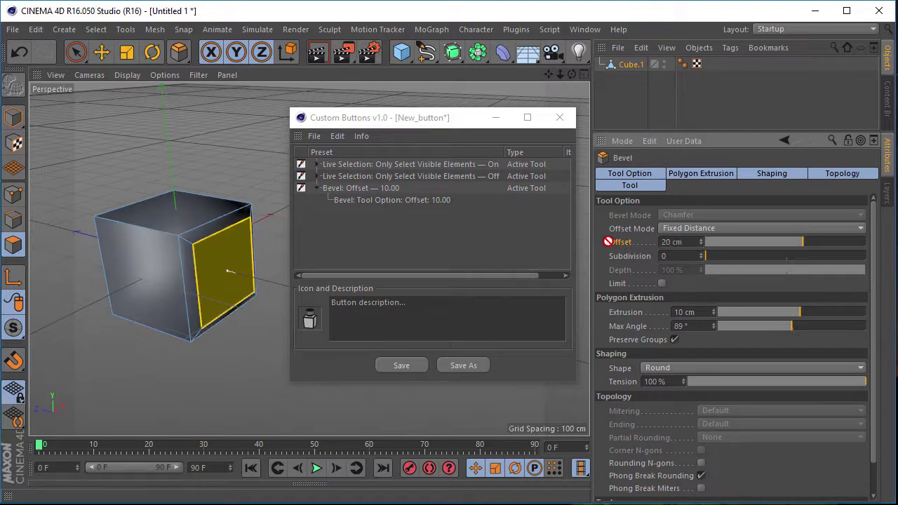
left_click_drag(620, 242, 449, 236)
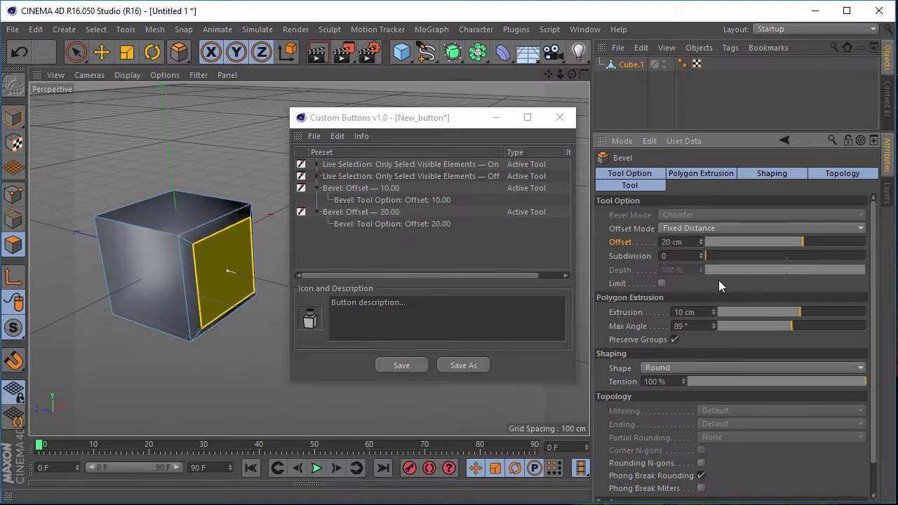
Step: Set Bevel Offset to 5 cm and add it as a preset
scroll(718, 280, "down", 1)
left_click(629, 237)
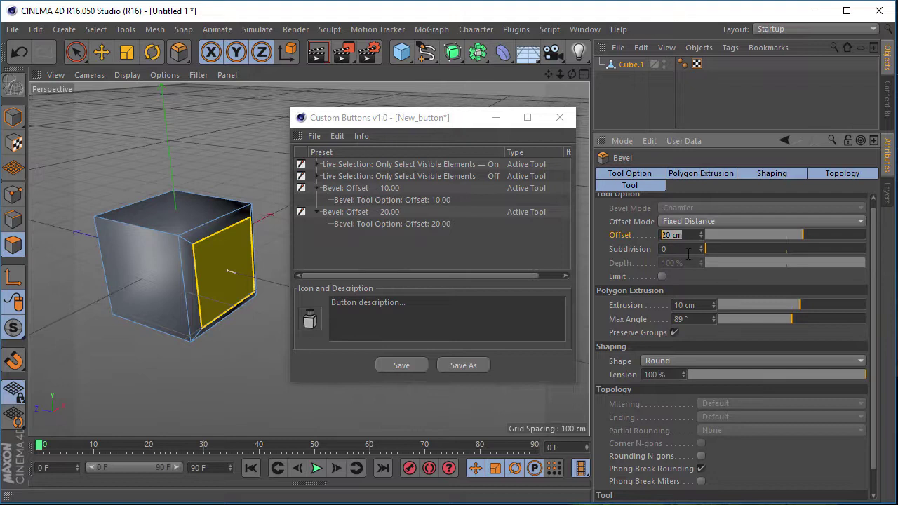
type("5")
key("Return")
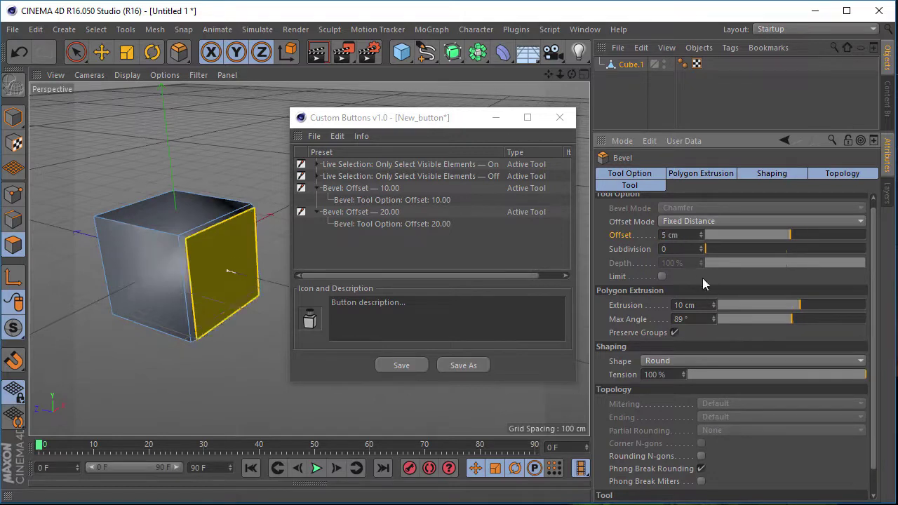
mouse_move(630, 235)
left_mouse_down()
mouse_move(449, 253)
mouse_move(335, 188)
mouse_move(334, 176)
left_mouse_up()
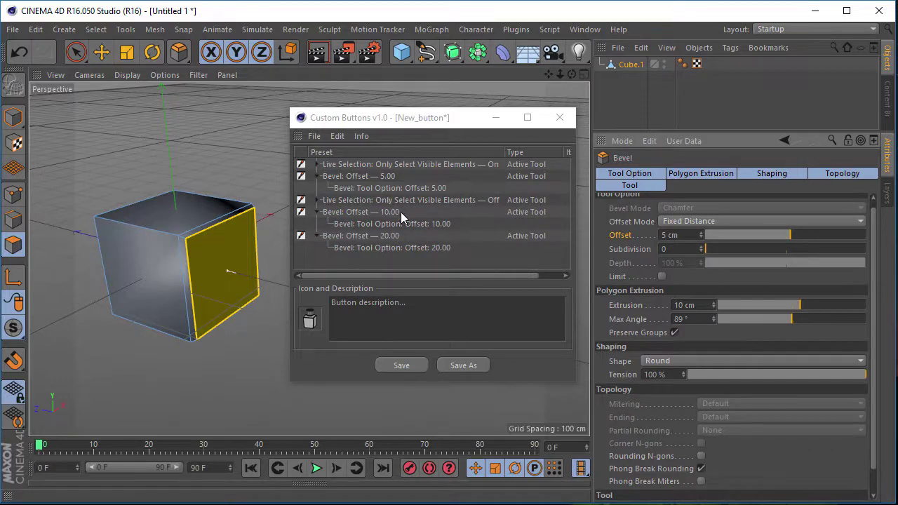
Step: Move the Bevel 5.00 preset below Live Selection Off, ordering bevels 5, 10, 20
left_click(317, 200)
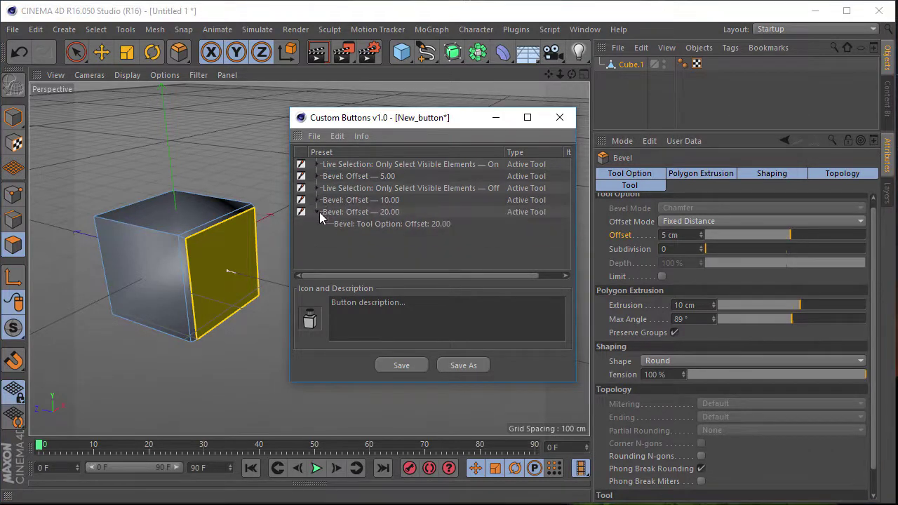
left_click(317, 211)
right_click(360, 176)
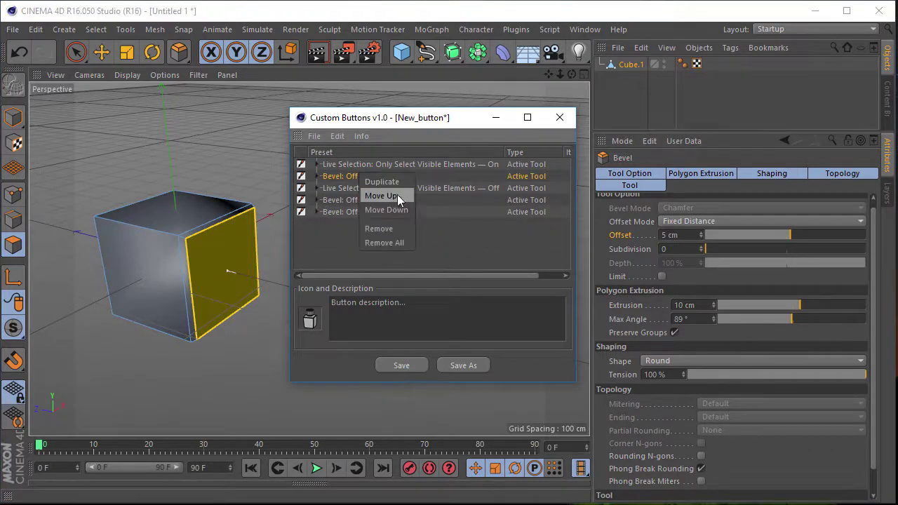
left_click(407, 210)
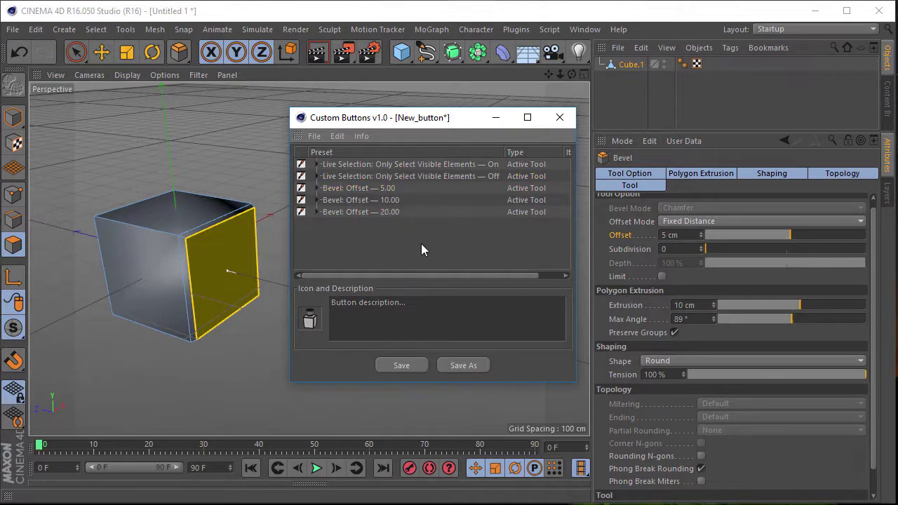
right_click(231, 256)
Step: Create an Extrude preset with Offset 10 cm, Maximum Angle 89° and Subdivision 0
left_click(275, 255)
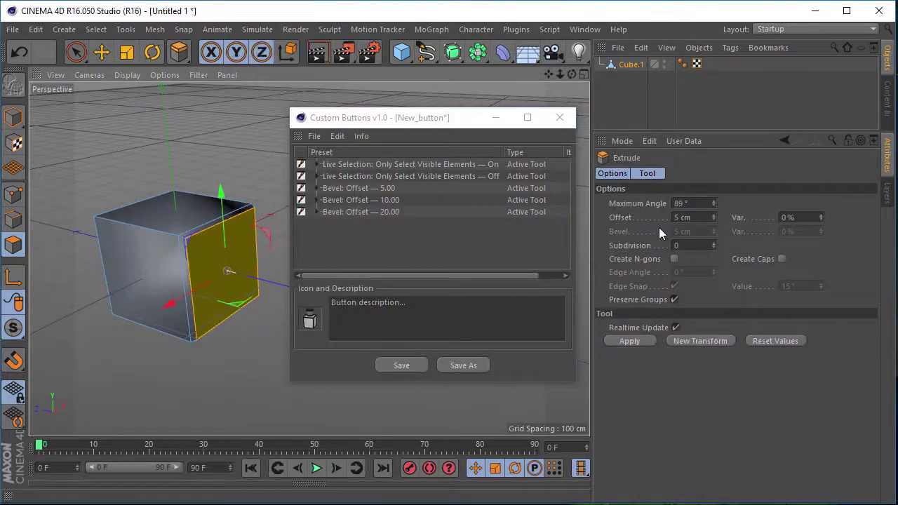
left_click(698, 218)
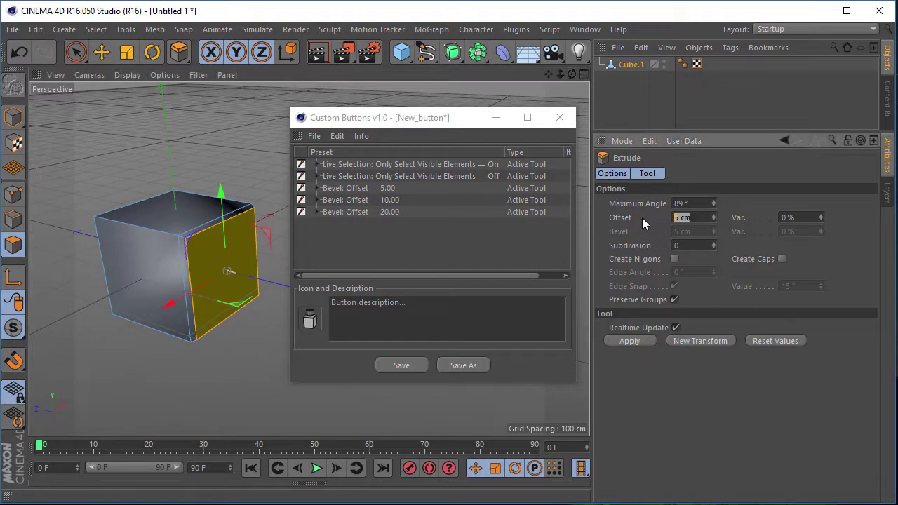
type("10")
key("Return")
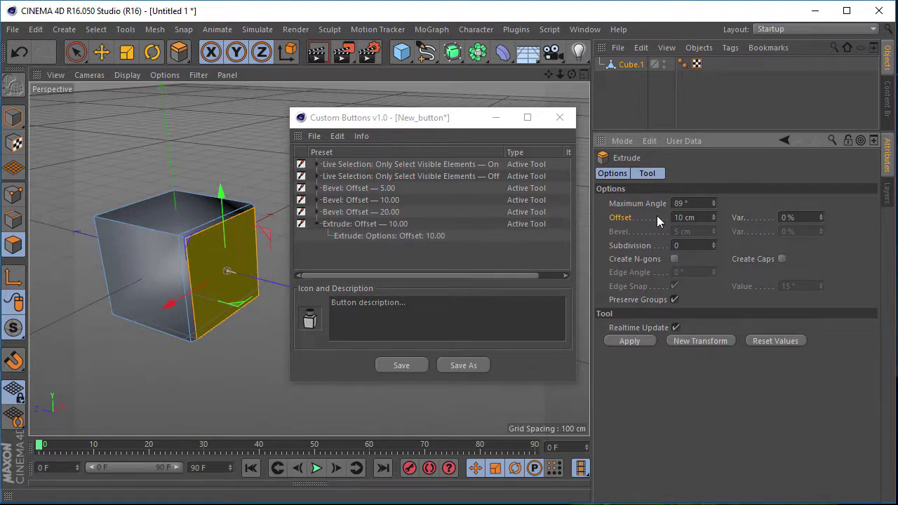
left_click_drag(639, 204, 470, 242)
left_click_drag(629, 245, 479, 259)
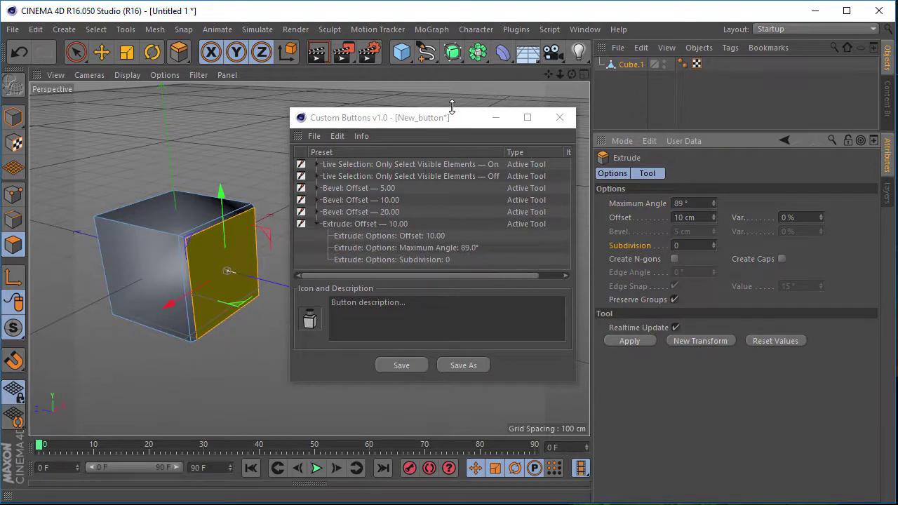
mouse_move(453, 107)
left_mouse_down()
mouse_move(453, 54)
mouse_move(441, 123)
left_mouse_up()
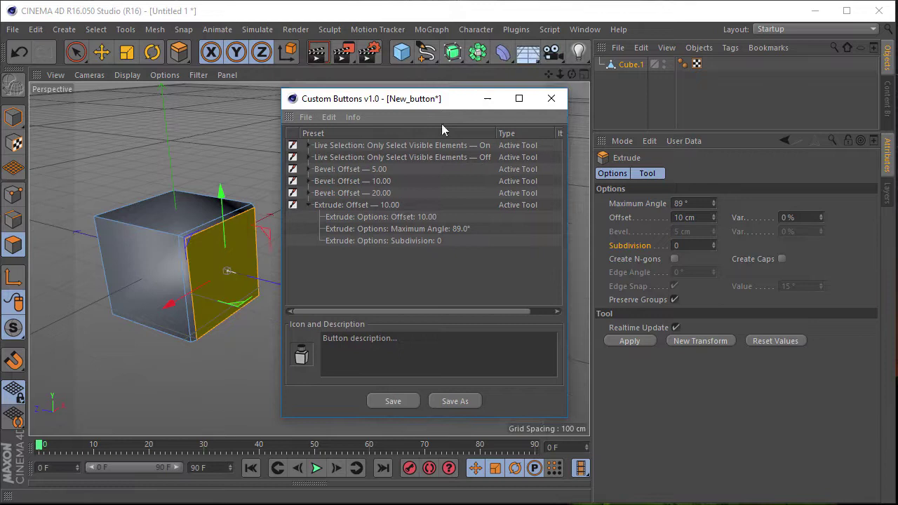
Step: Duplicate the Extrude preset, replace its Offset with 20 cm and rename it 'Extrude: Offset — 20.00'
right_click(366, 205)
left_click(398, 218)
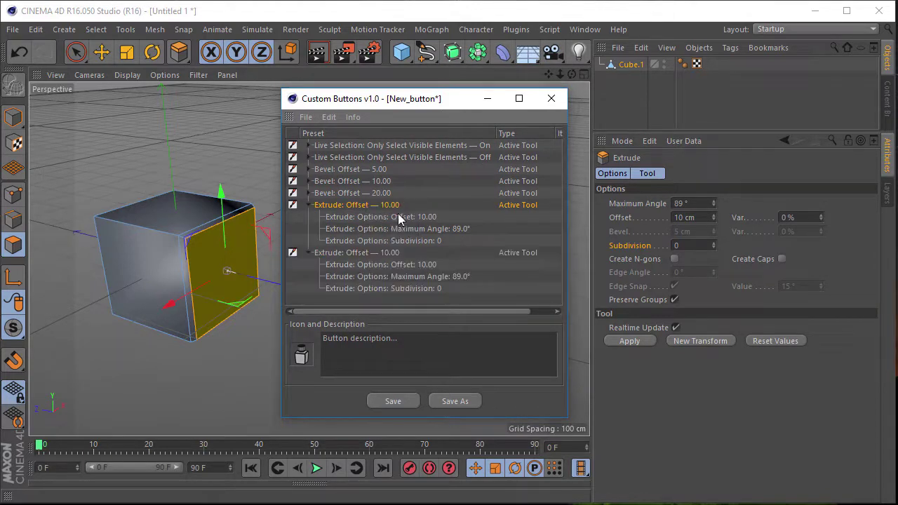
left_click(309, 205)
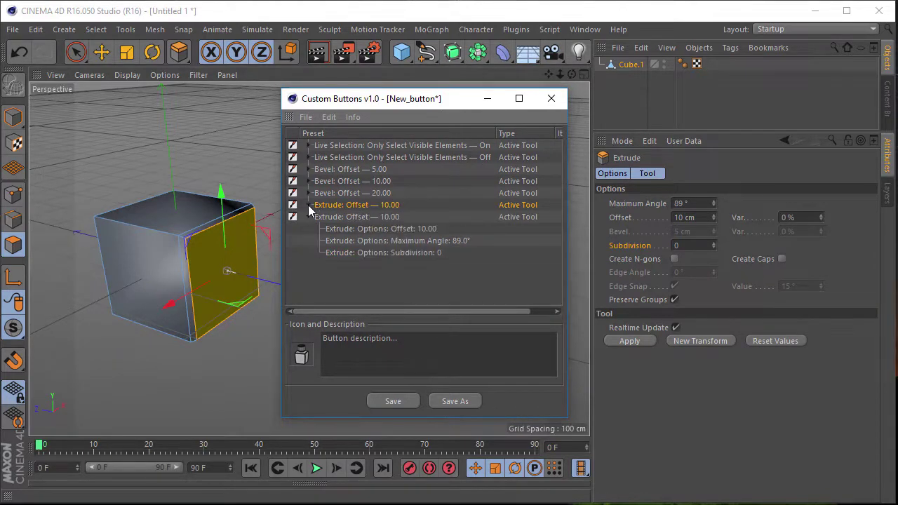
left_click(687, 218)
type("20")
key("Return")
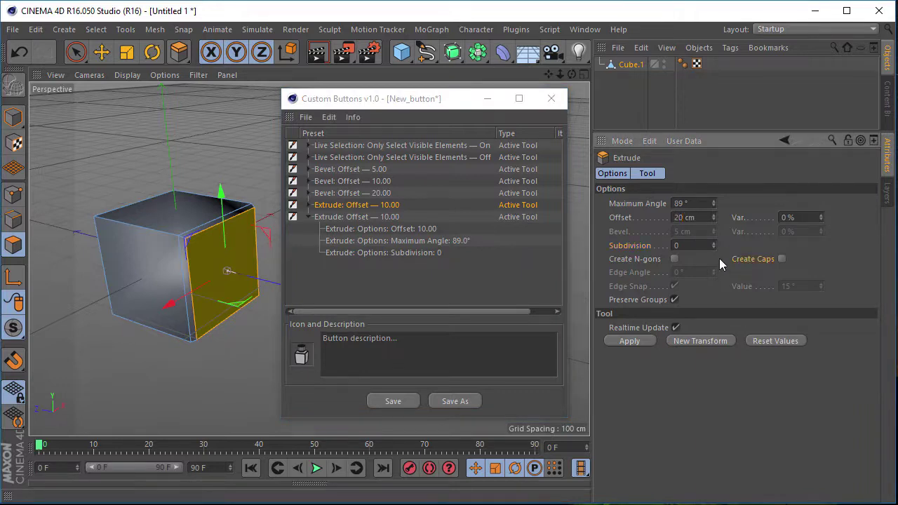
left_click_drag(621, 218, 471, 237)
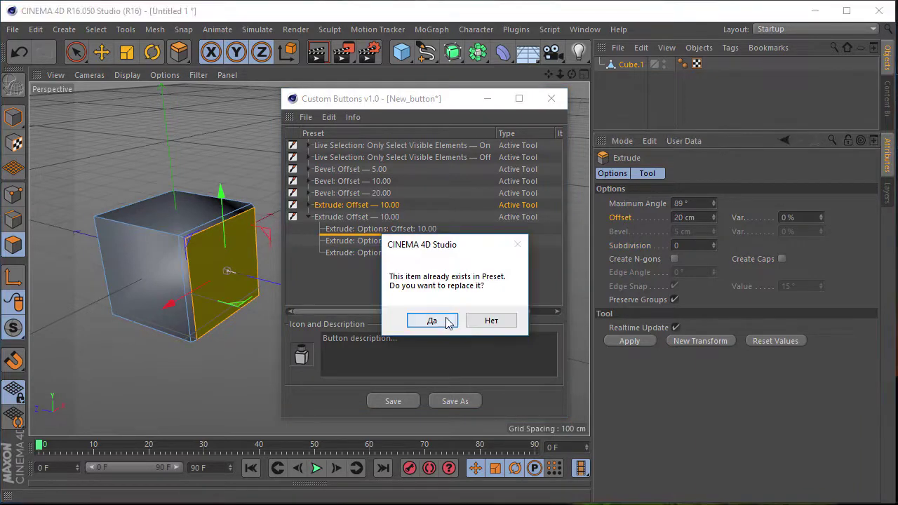
left_click(432, 320)
double_click(388, 217)
left_click(377, 217)
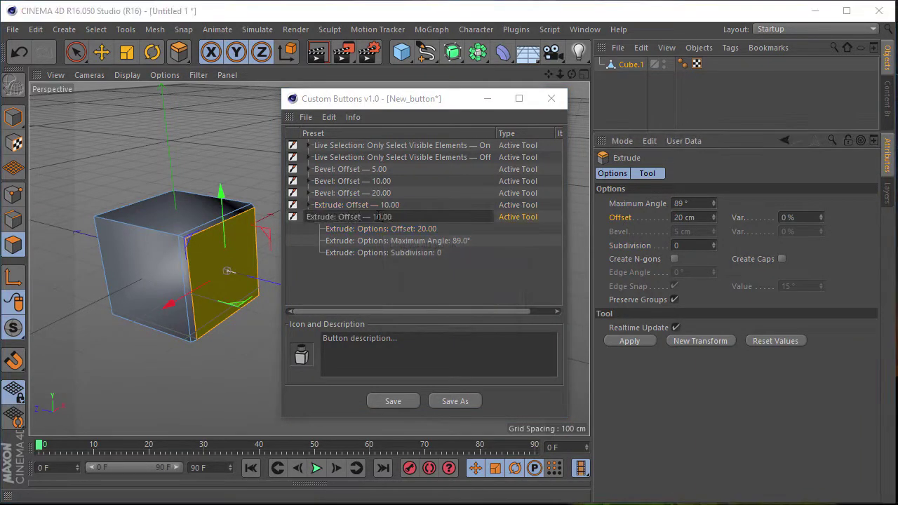
type("2")
key("Return")
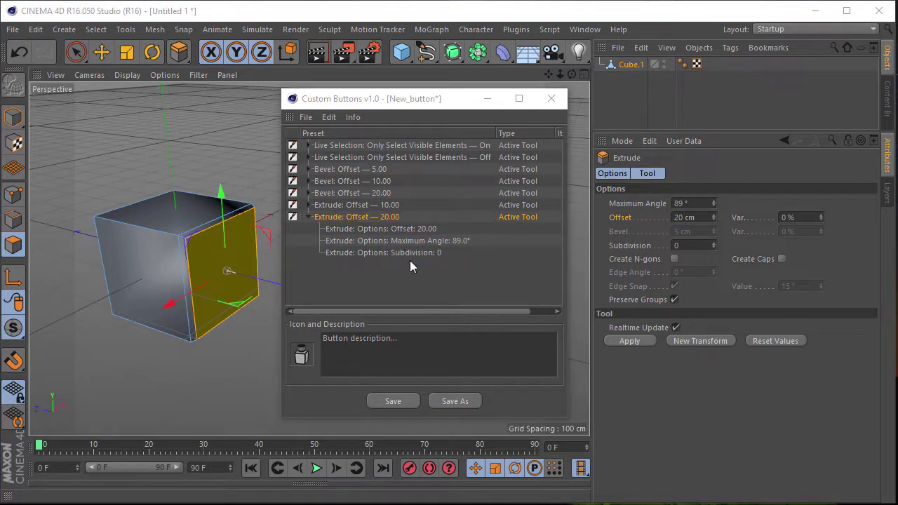
left_click(312, 217)
Step: Duplicate the 20.00 preset, replace its Offset with 30 cm and rename it 30.00
right_click(346, 218)
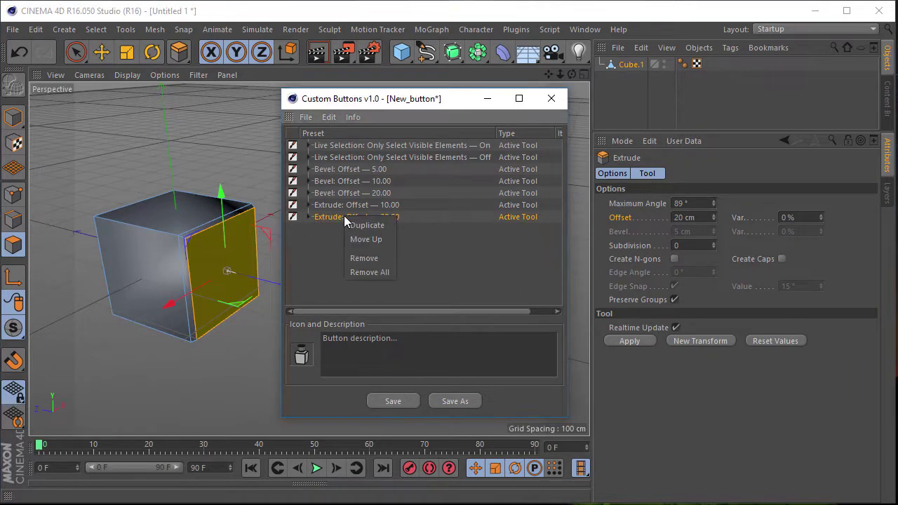
left_click(388, 226)
left_click(309, 229)
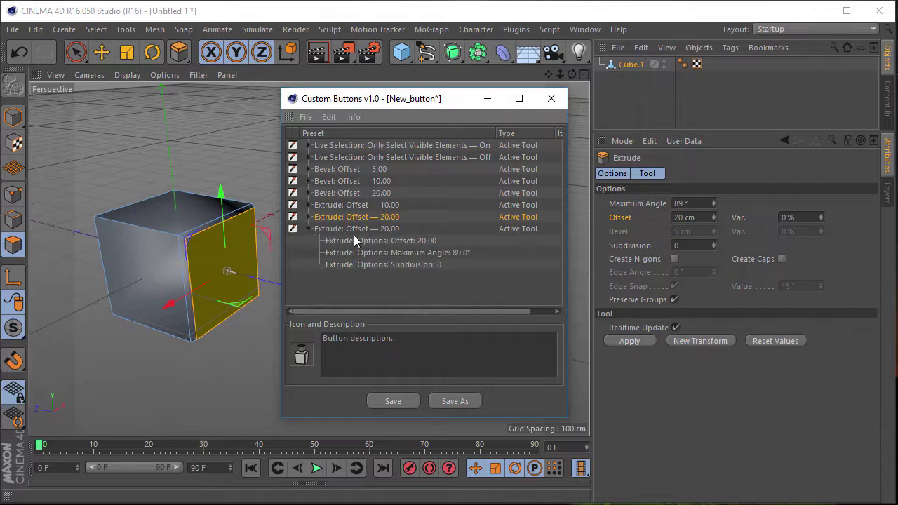
double_click(685, 218)
type("30")
key("Return")
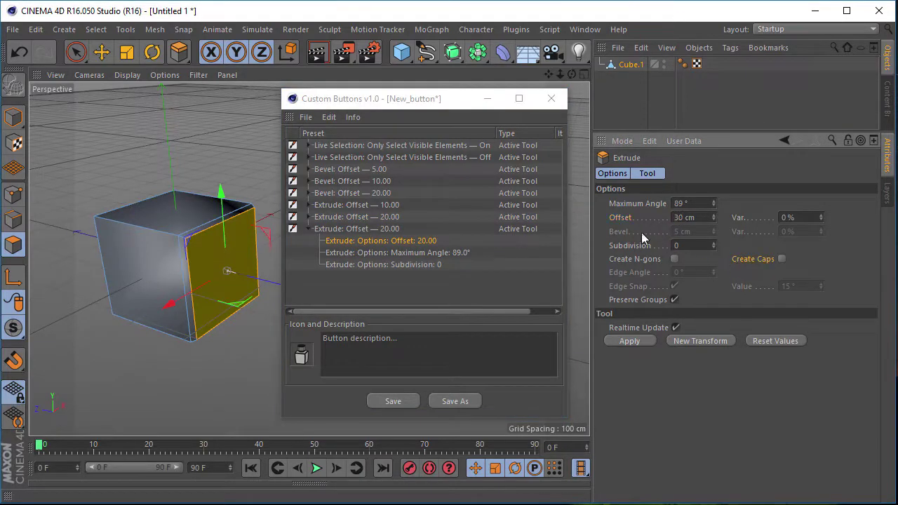
left_click_drag(642, 235, 478, 255)
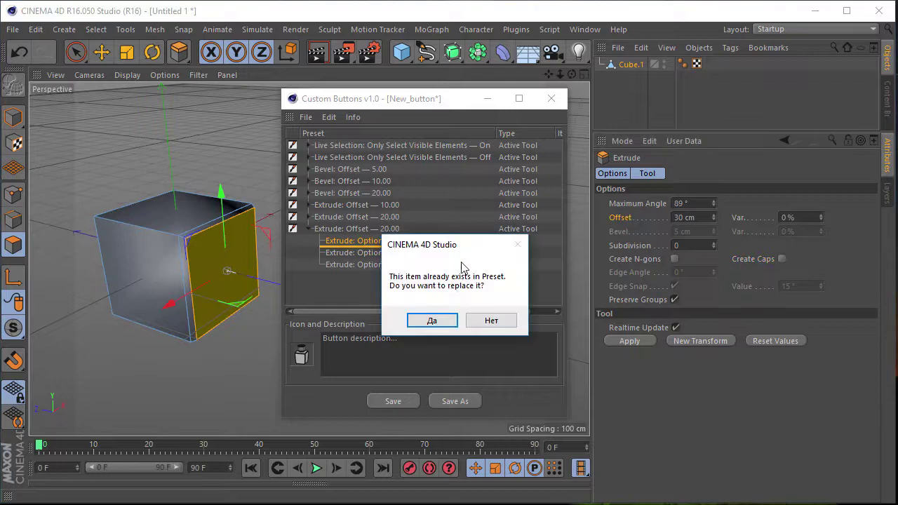
left_click(432, 321)
double_click(379, 230)
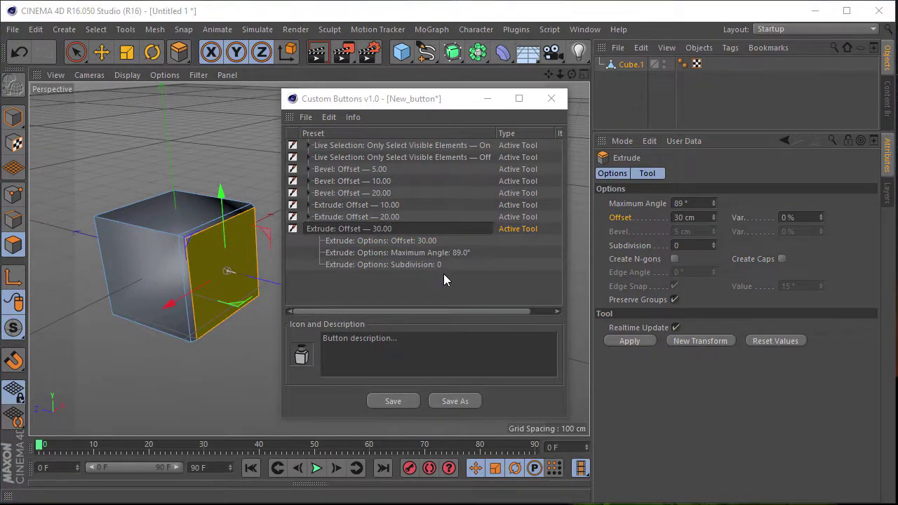
left_click(309, 229)
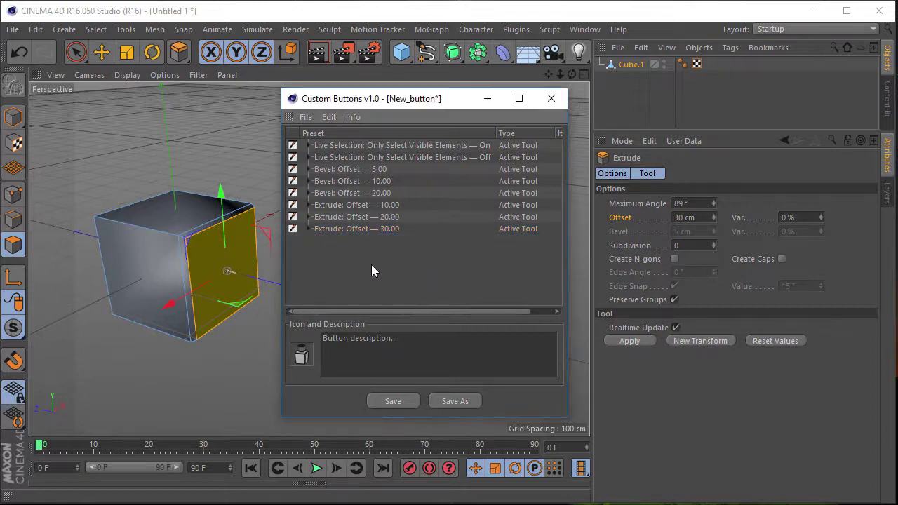
Step: Give the button the active tool's icon and the description 'Some tools presets'
left_click_drag(380, 99, 376, 76)
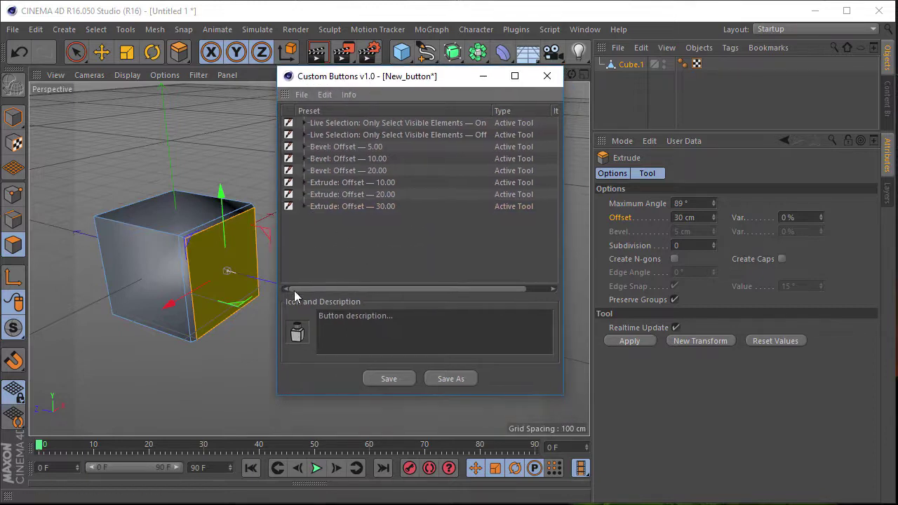
left_click(298, 332)
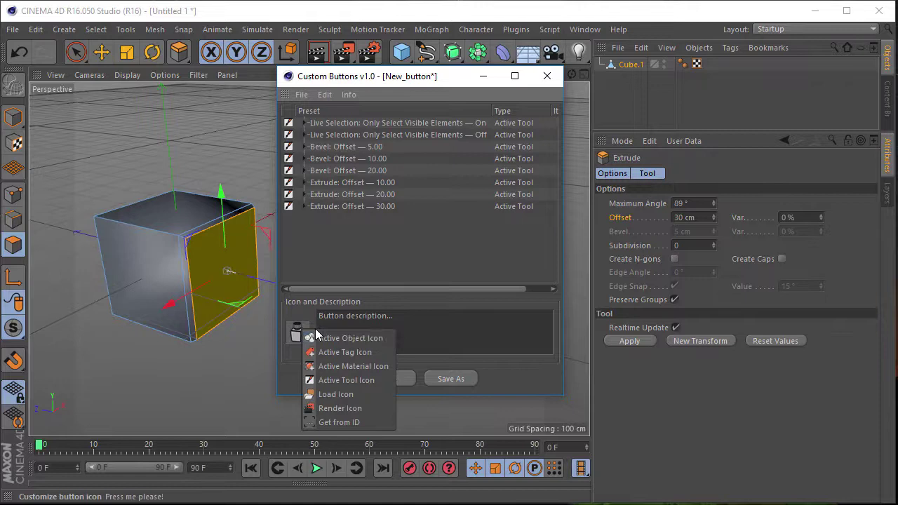
left_click(385, 379)
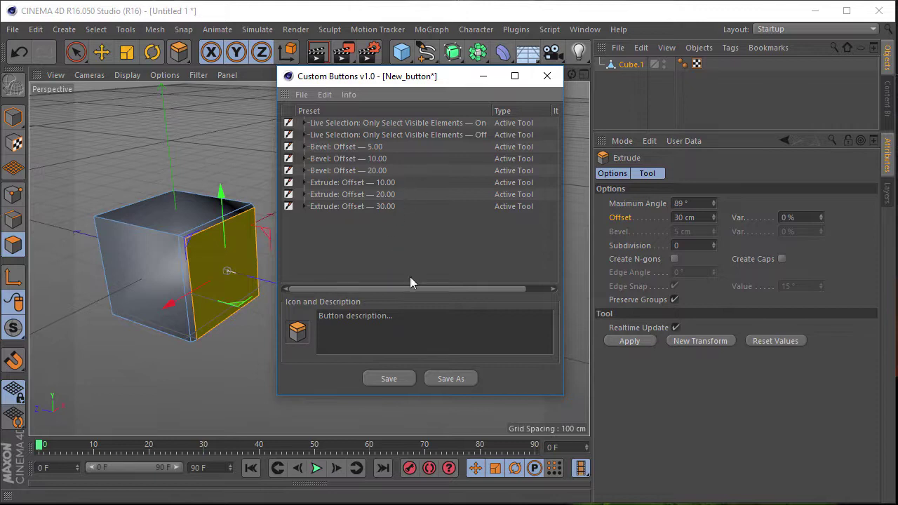
left_click(375, 336)
type("Some tools pr")
type("esets")
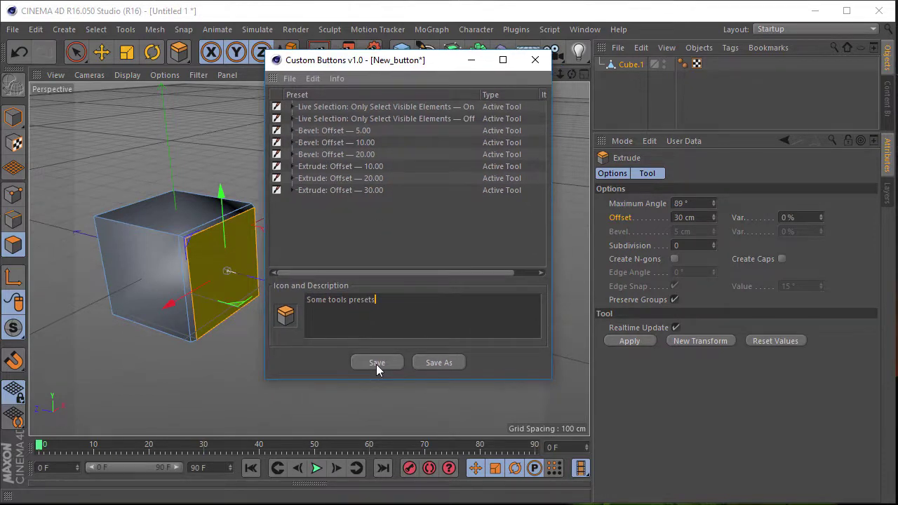
Step: Save the preset set as myTools in the myTools folder and restart Cinema 4D
left_click(376, 363)
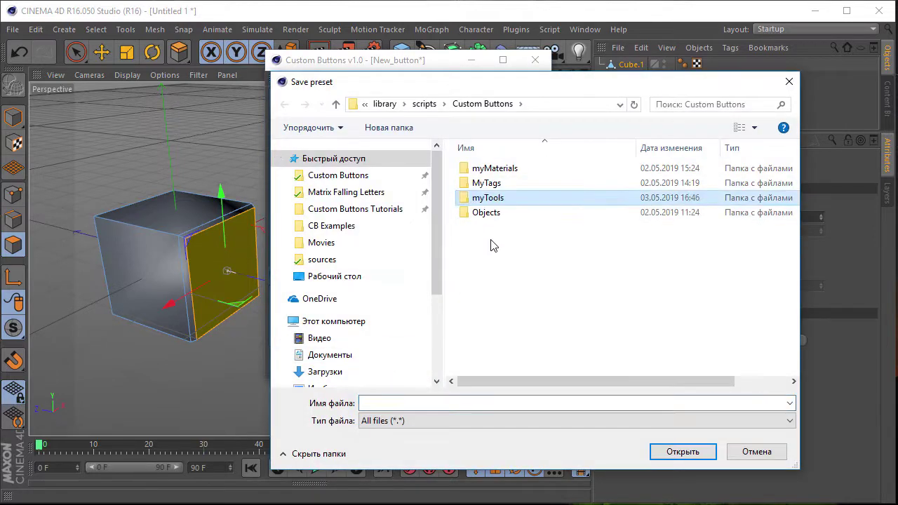
key("Return")
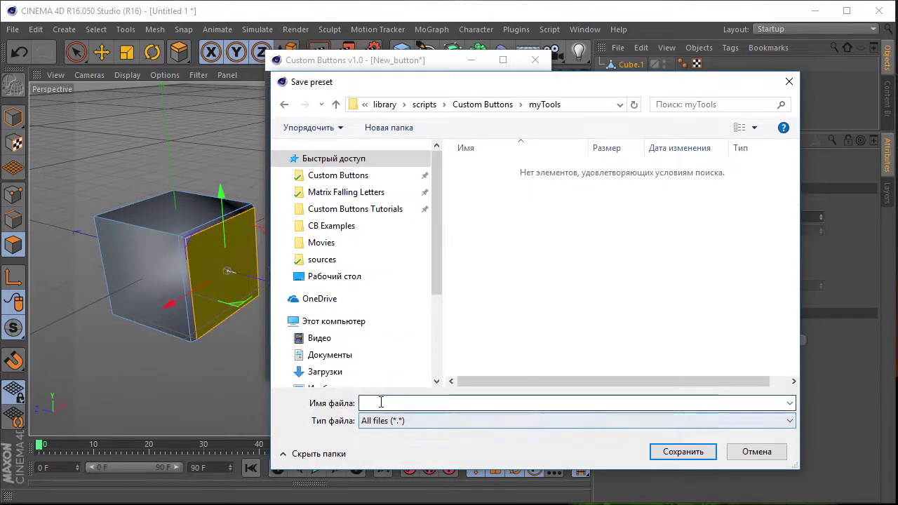
type("my")
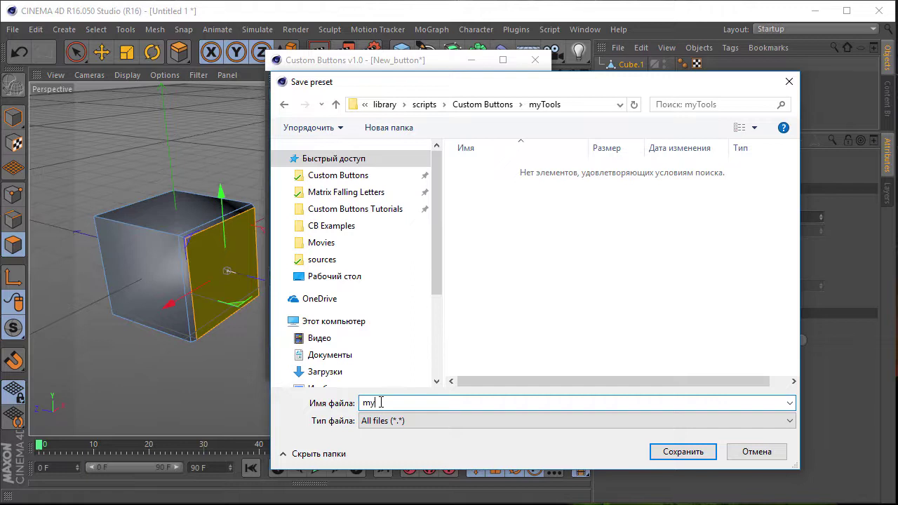
type("Tools")
left_click(661, 452)
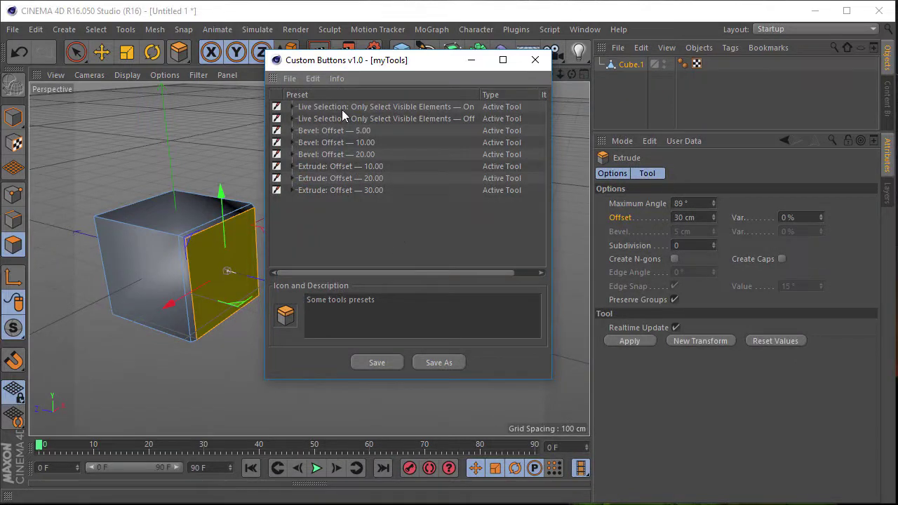
left_click(314, 79)
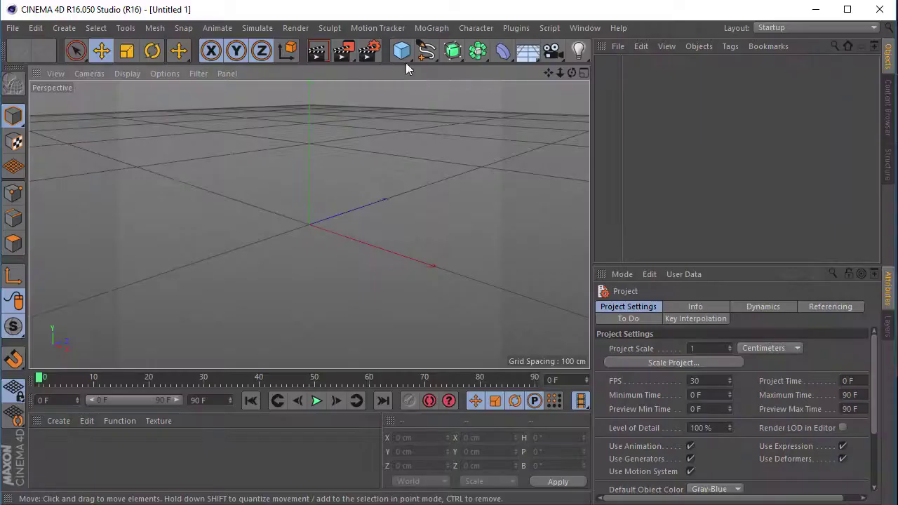
Step: Add a cube, make it editable and select its left polygon
left_click(405, 56)
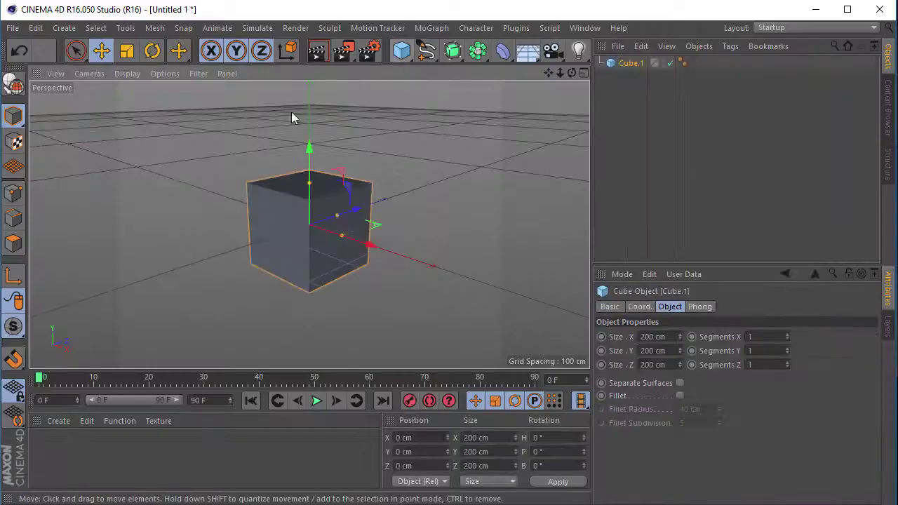
left_click(12, 85)
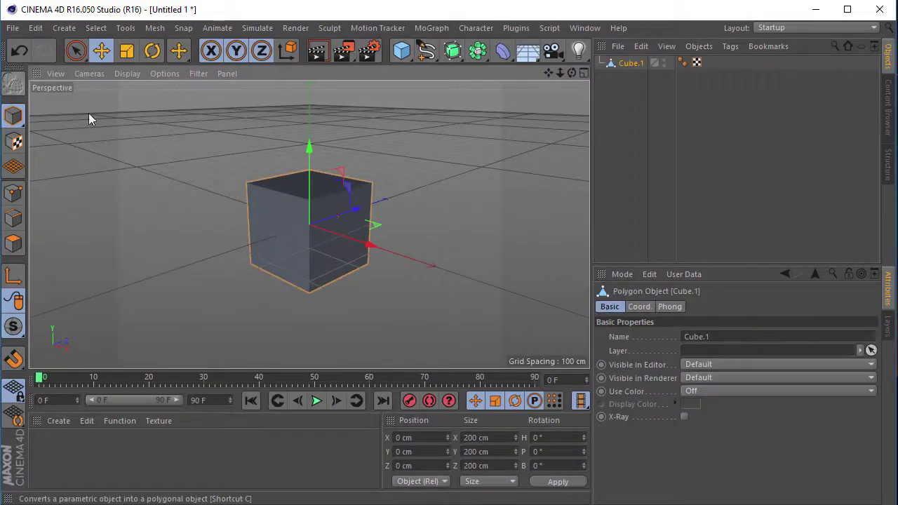
left_click(13, 244)
left_click(294, 235)
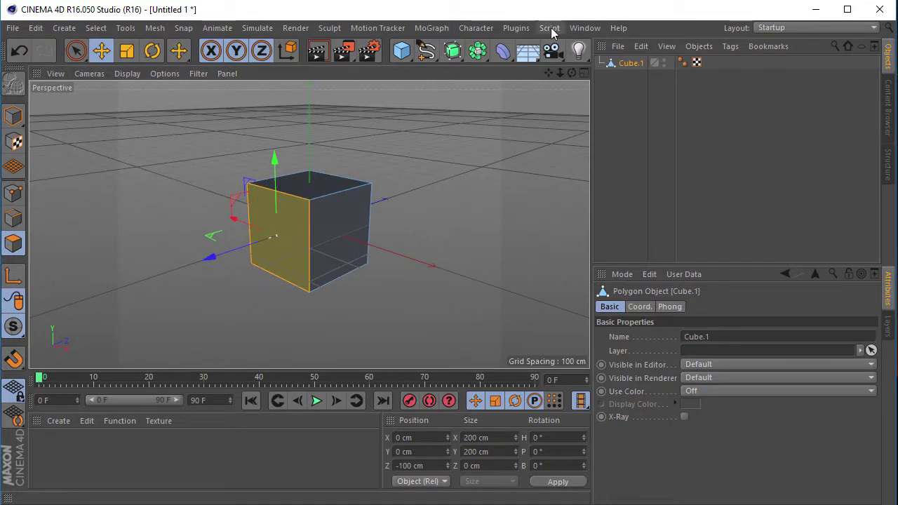
Step: Dock the myTools palette in the viewport and activate the Bevel: Offset — 5.00 preset
left_click(549, 28)
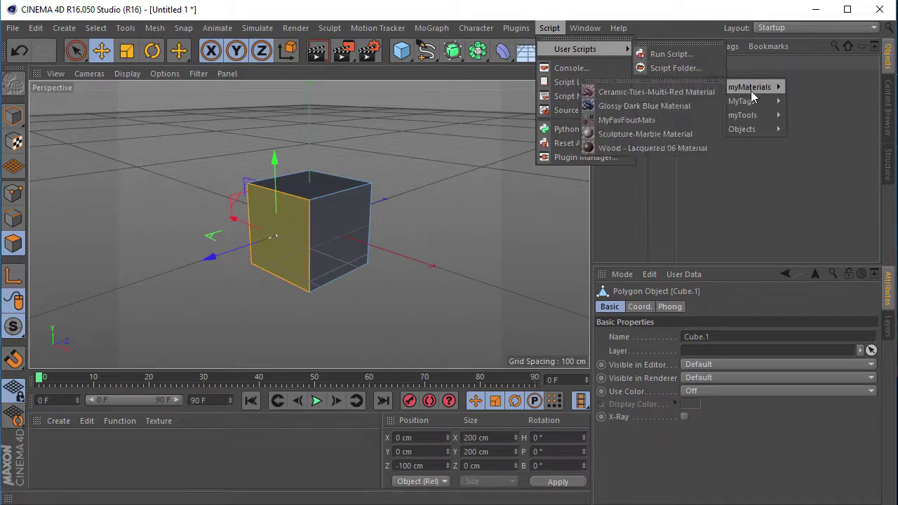
mouse_move(742, 115)
left_click(814, 119)
left_click_drag(804, 112, 517, 113)
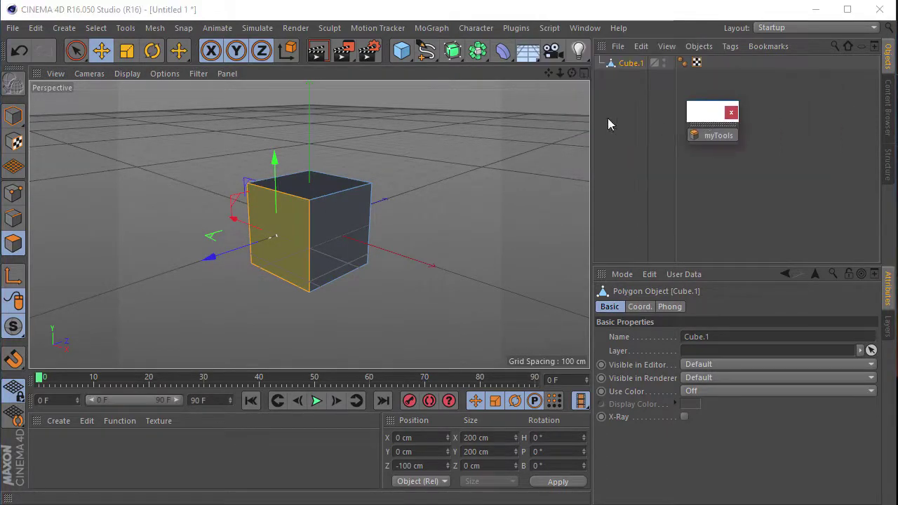
left_click(532, 127)
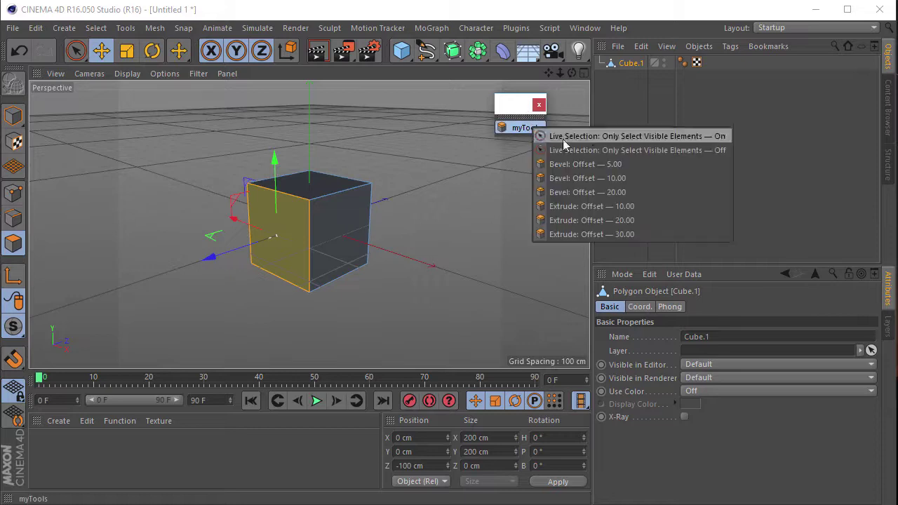
left_click(653, 165)
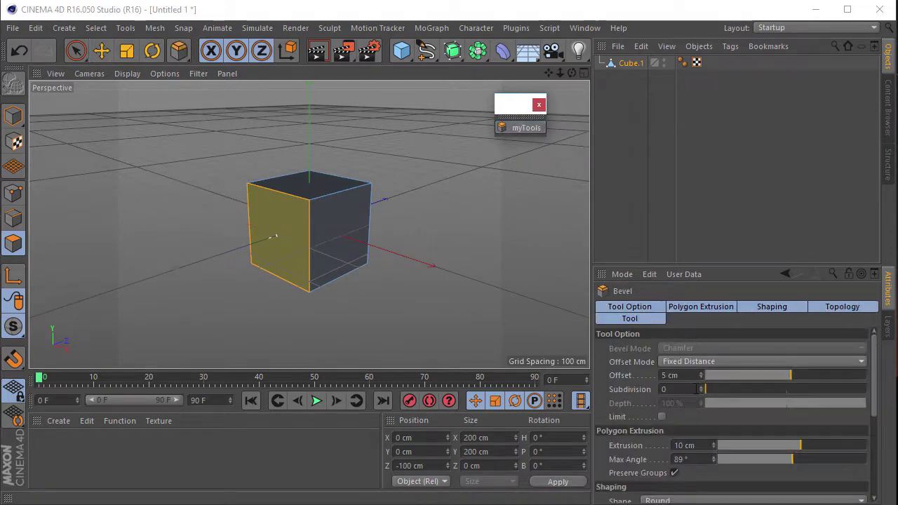
left_click_drag(700, 231, 688, 132)
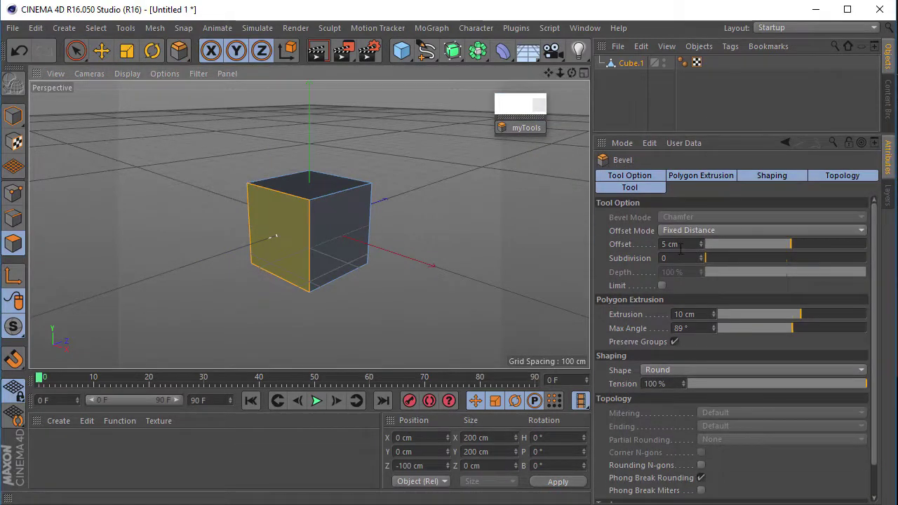
Step: Apply myTools presets in turn: Bevel 10, Bevel 5, Extrude 10, Bevel 20, Extrude 30 cm
left_click(536, 133)
left_click(588, 181)
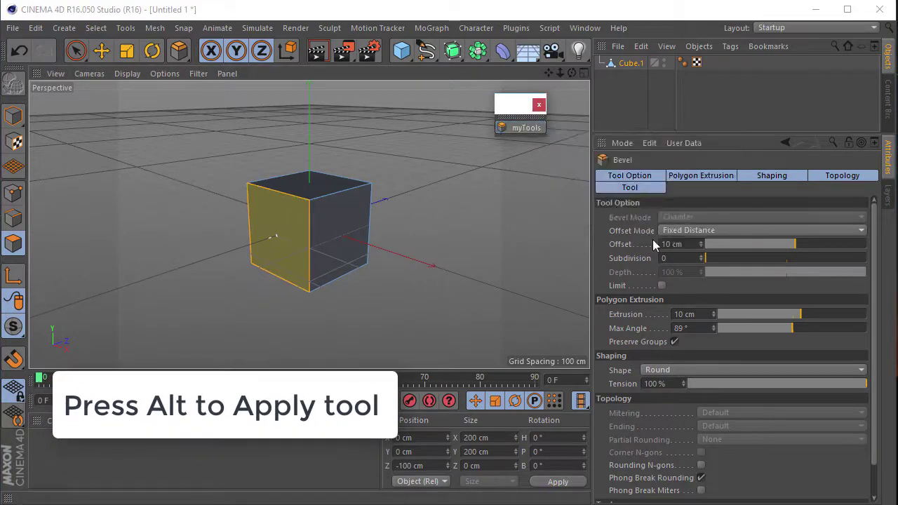
left_click(529, 130)
left_click(637, 166)
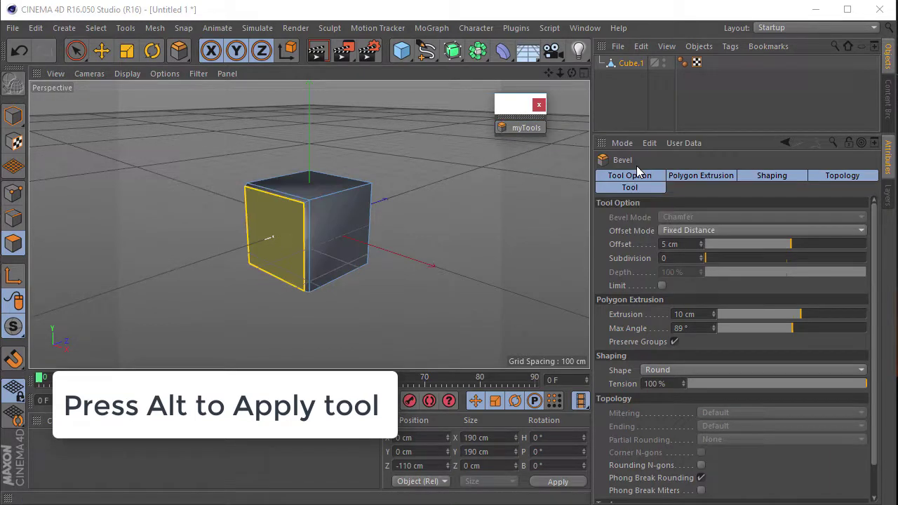
left_click(533, 130)
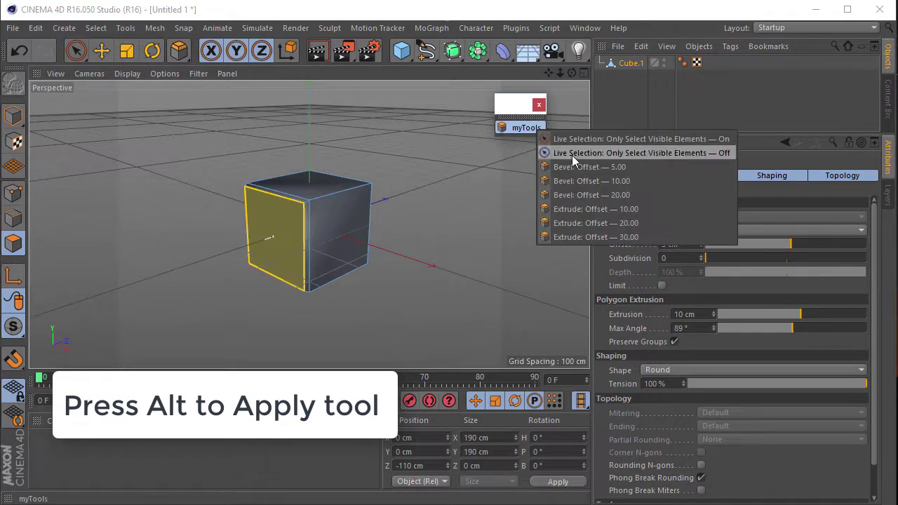
left_click(653, 209)
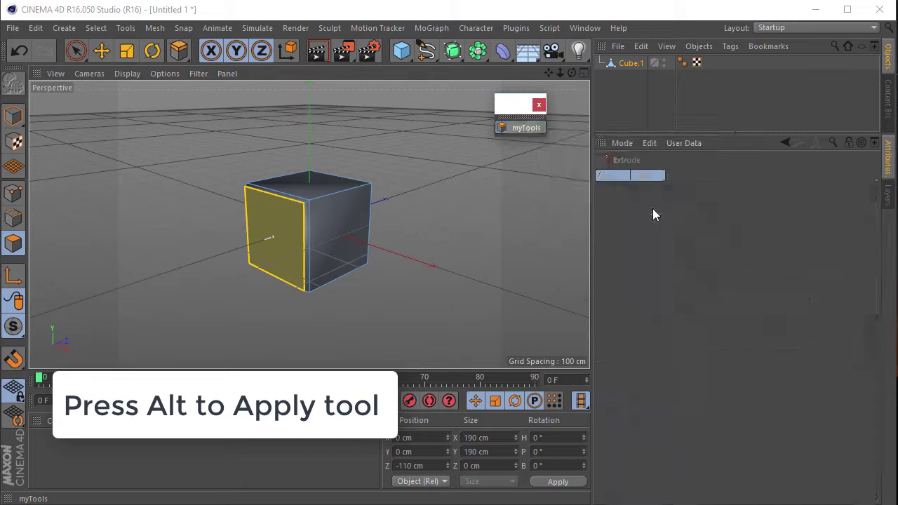
left_click(531, 130)
left_click(554, 194)
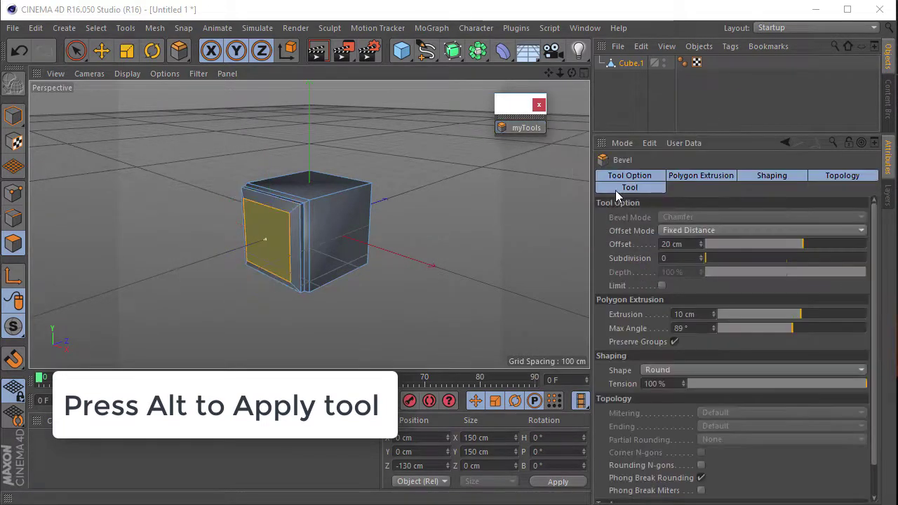
left_click(535, 130)
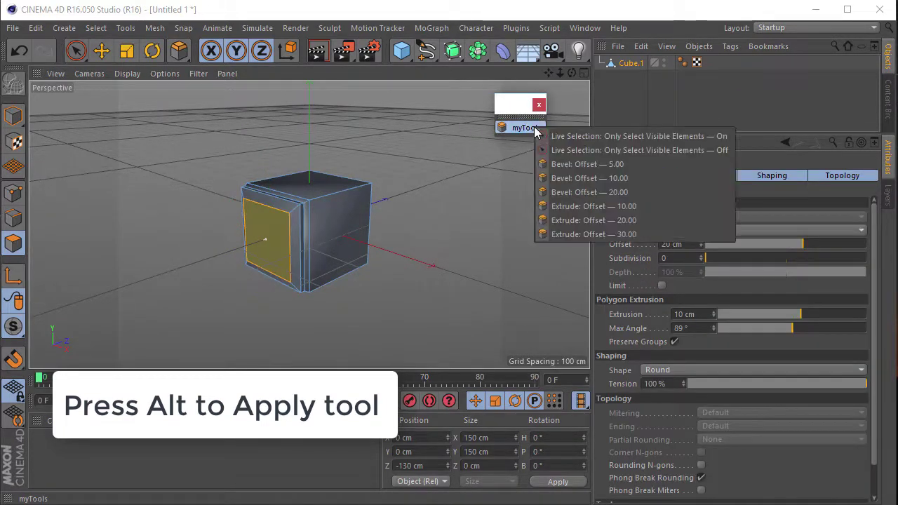
left_click(620, 232)
Step: Select the protrusion's top strip and apply the myTools Bevel 5 cm, Extrude 10 cm and Extrude 30 cm presets
left_click_drag(487, 253, 260, 301, "alt")
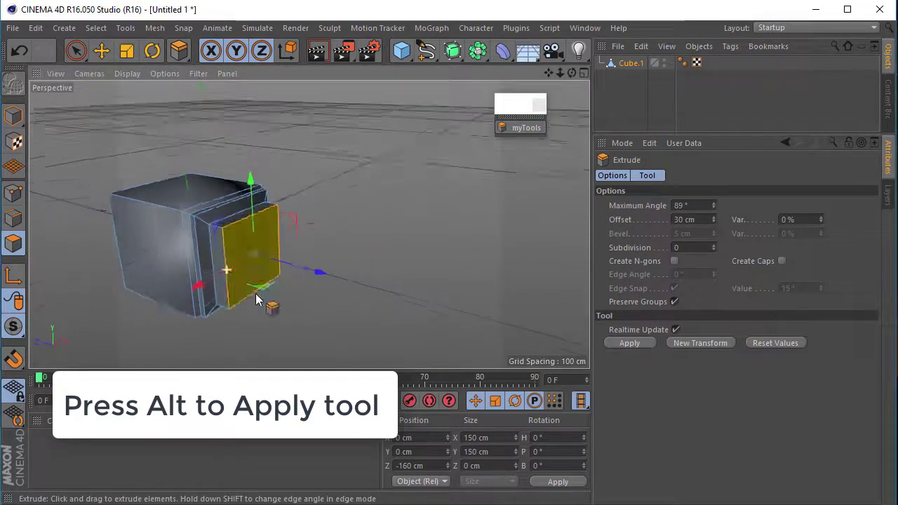
scroll(278, 256, "up", 3)
scroll(278, 256, "down", 3)
left_click_drag(311, 217, 331, 176, "alt")
left_click(329, 172)
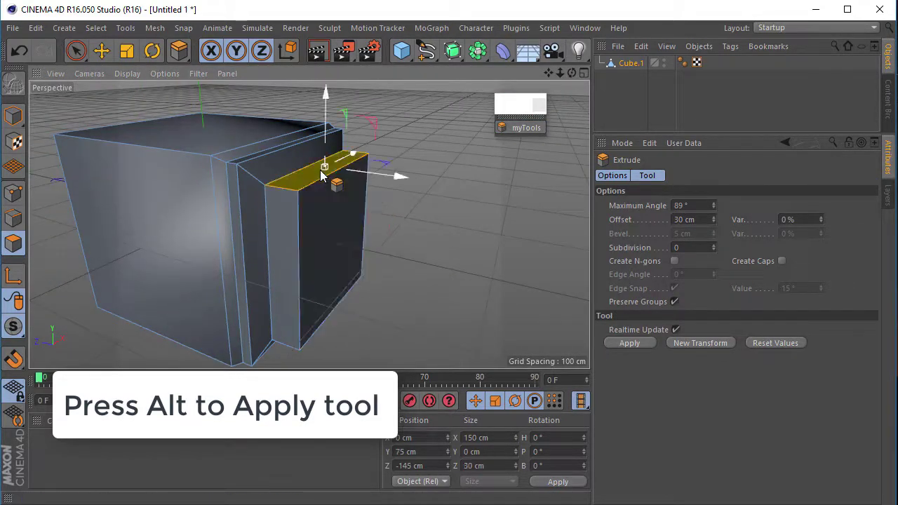
left_click(527, 127)
left_click(572, 163)
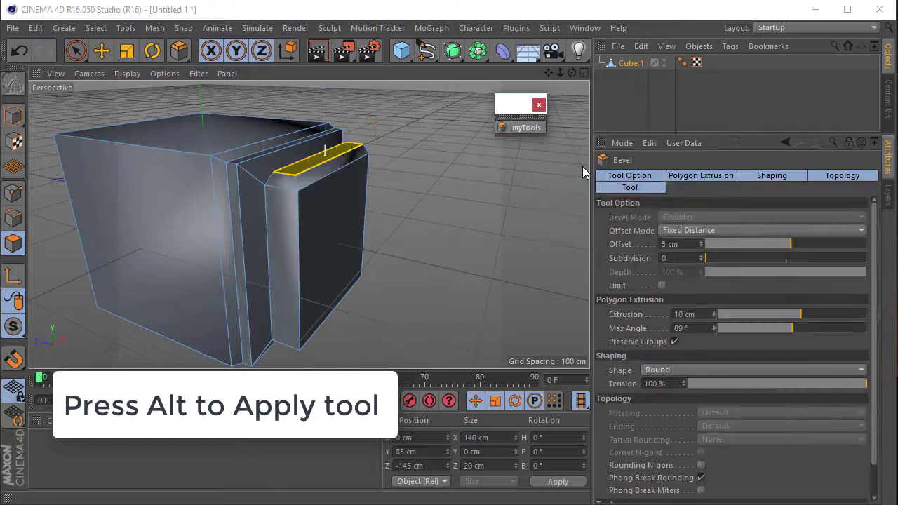
left_click(523, 127)
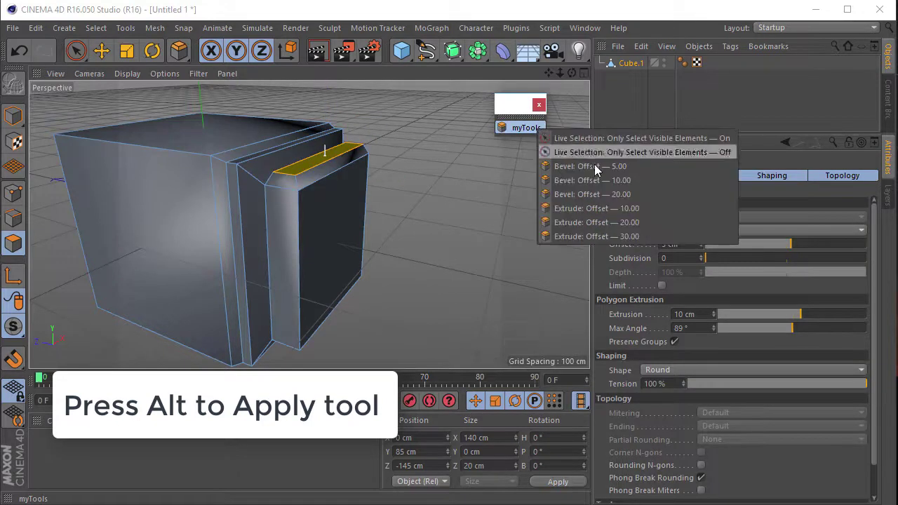
left_click(599, 203)
left_click(523, 127)
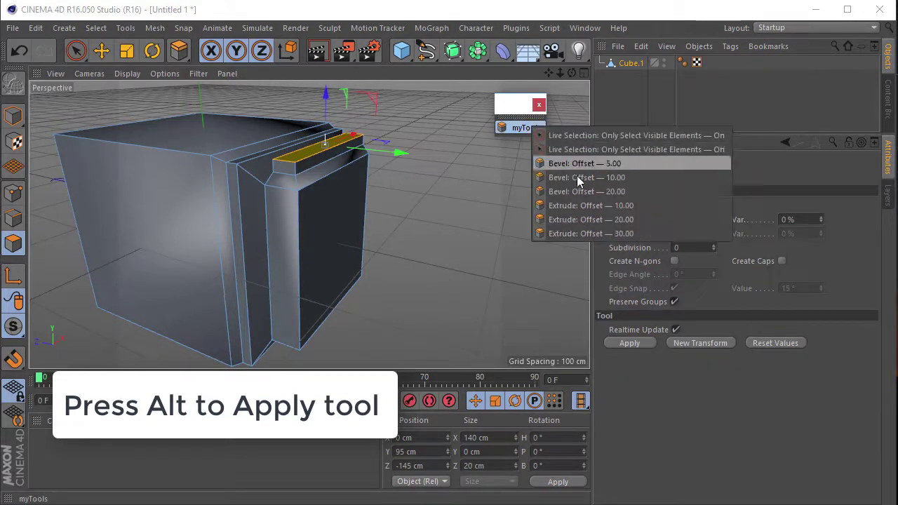
left_click(585, 232)
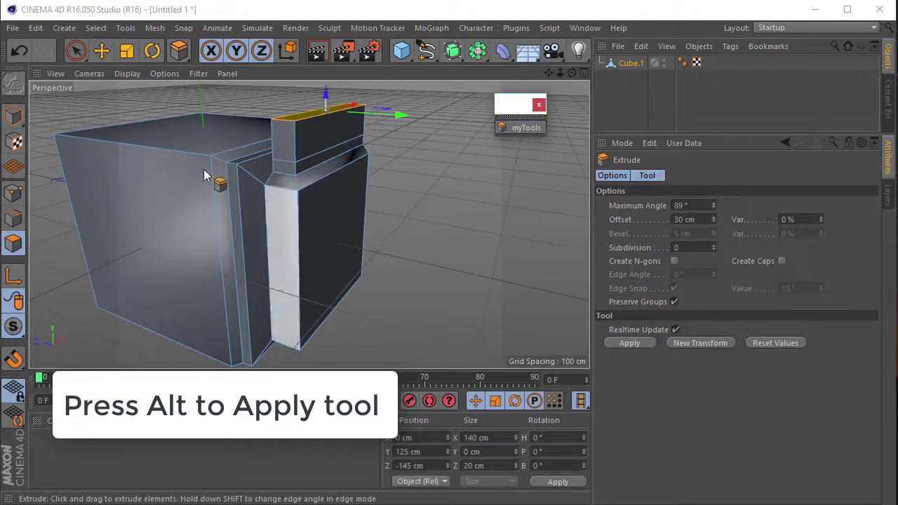
Step: Raise the cube's large top face with Extrude 30 cm twice, then bevel it with 5 cm
left_click(168, 138, "alt")
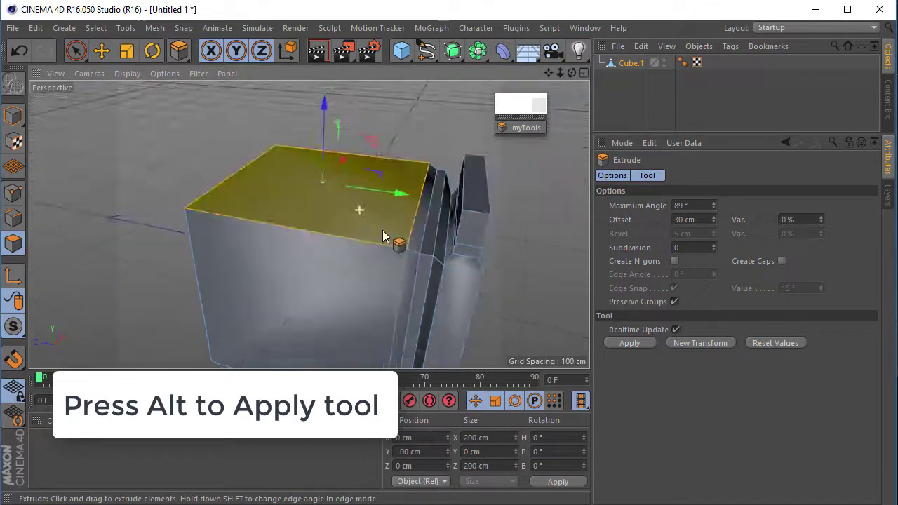
left_click(524, 127)
left_click(590, 233)
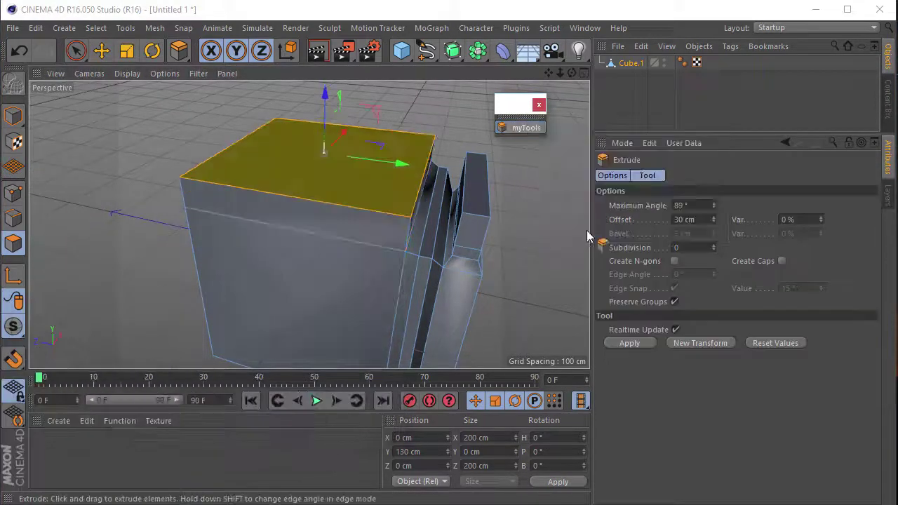
left_click(523, 128)
left_click(601, 236)
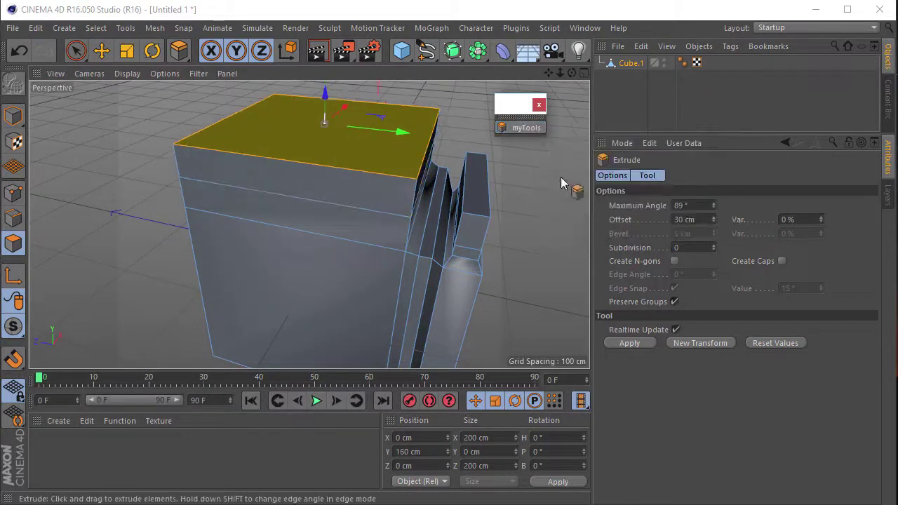
left_click(535, 130)
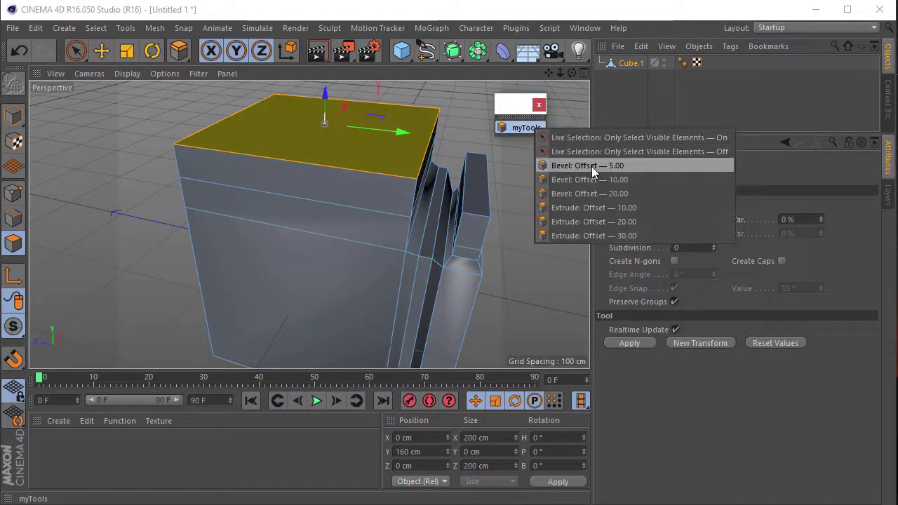
left_click(592, 167)
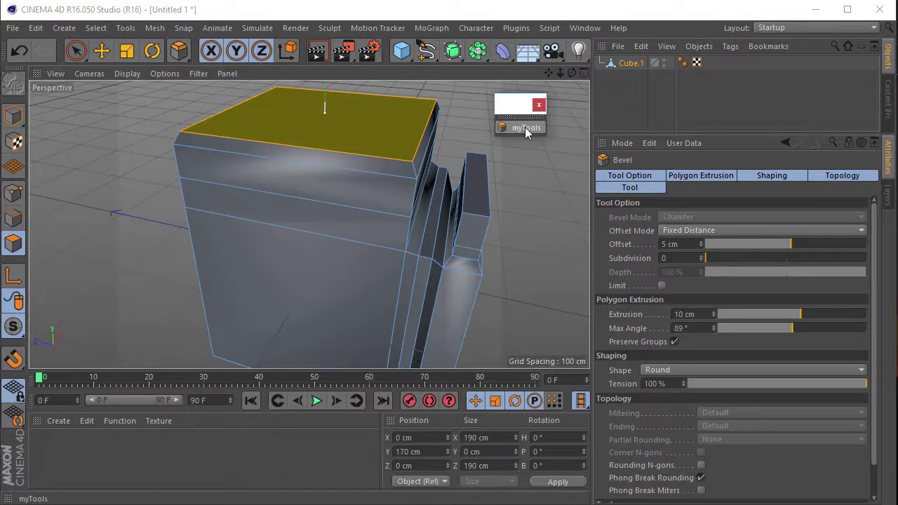
Step: Apply the myTools Live Selection On, Off, then On presets, leaving Only Select Visible Elements checked
left_click(525, 128)
left_click(593, 138)
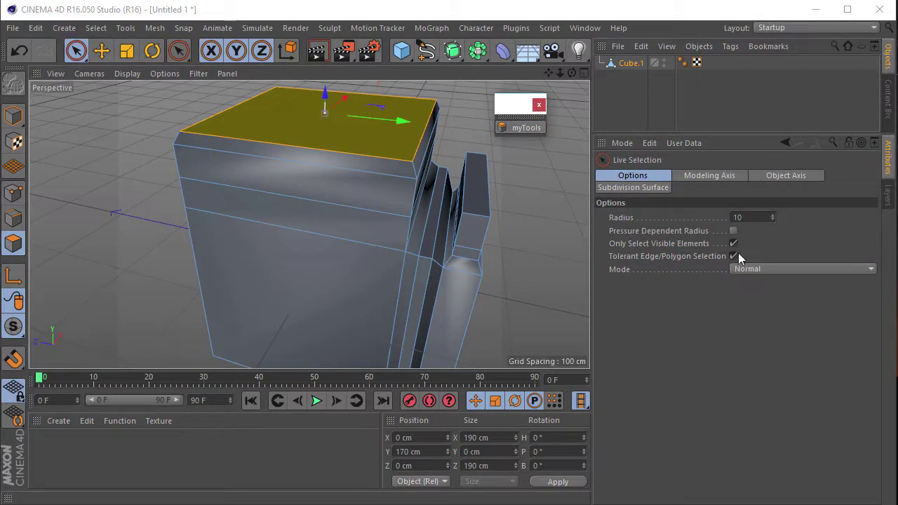
left_click(526, 128)
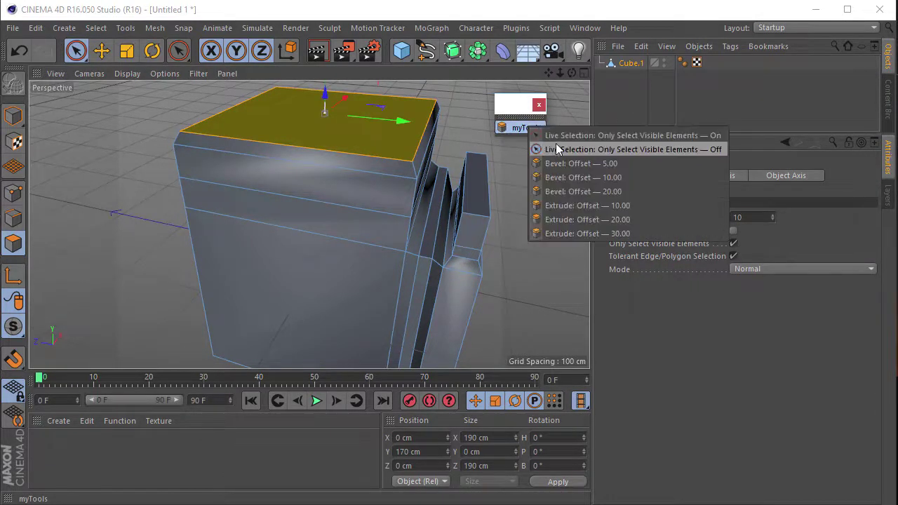
left_click(558, 149)
left_click(537, 130)
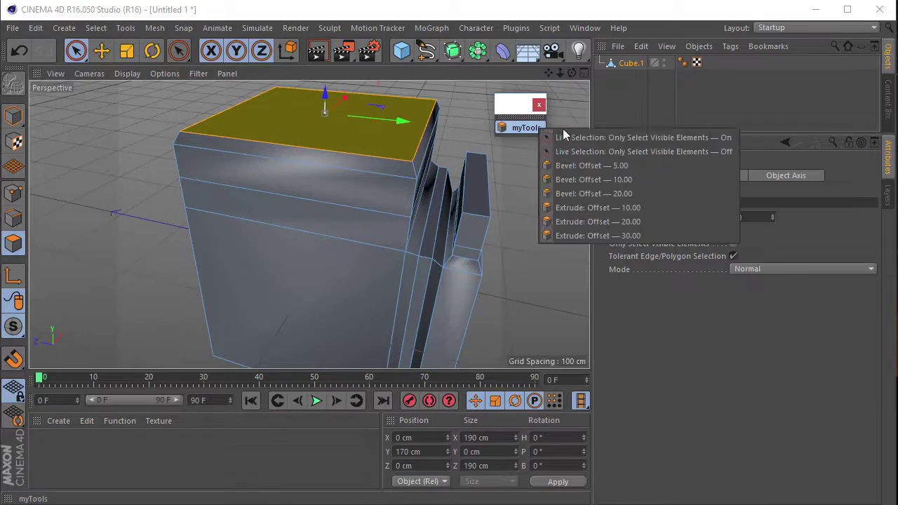
left_click(577, 138)
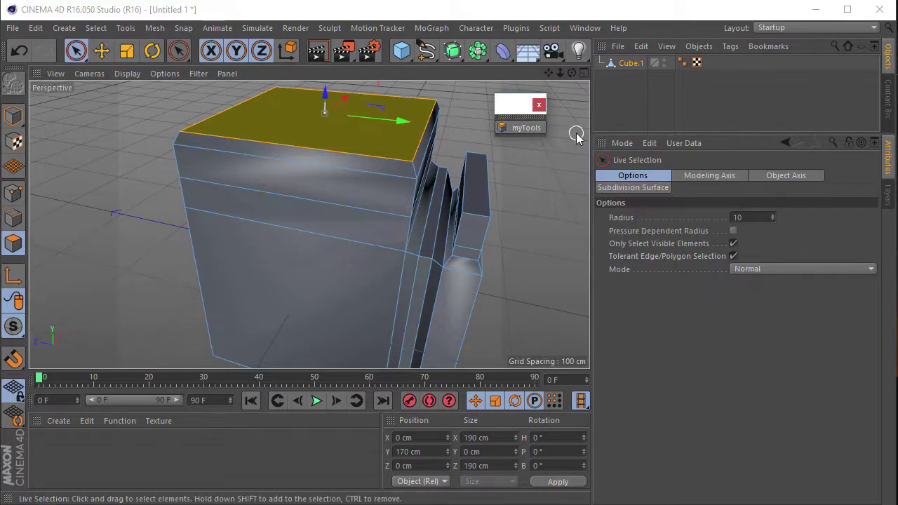
left_click(632, 245)
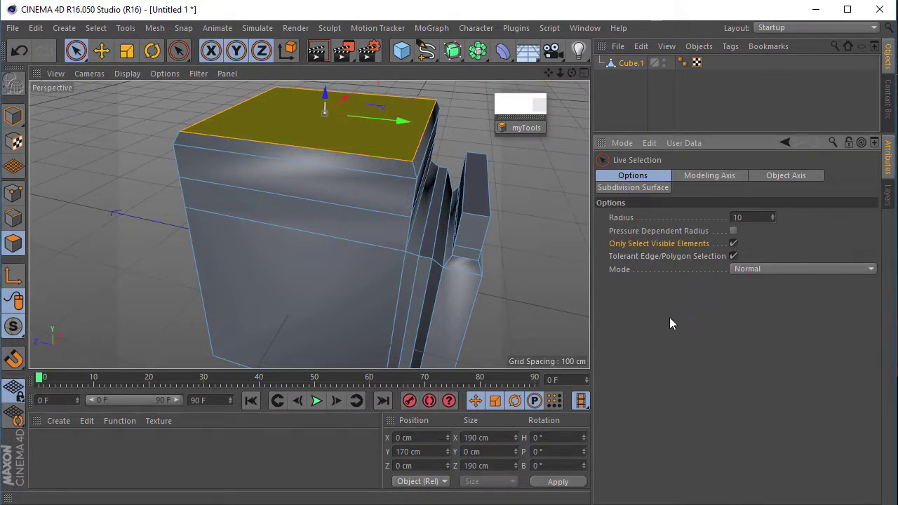